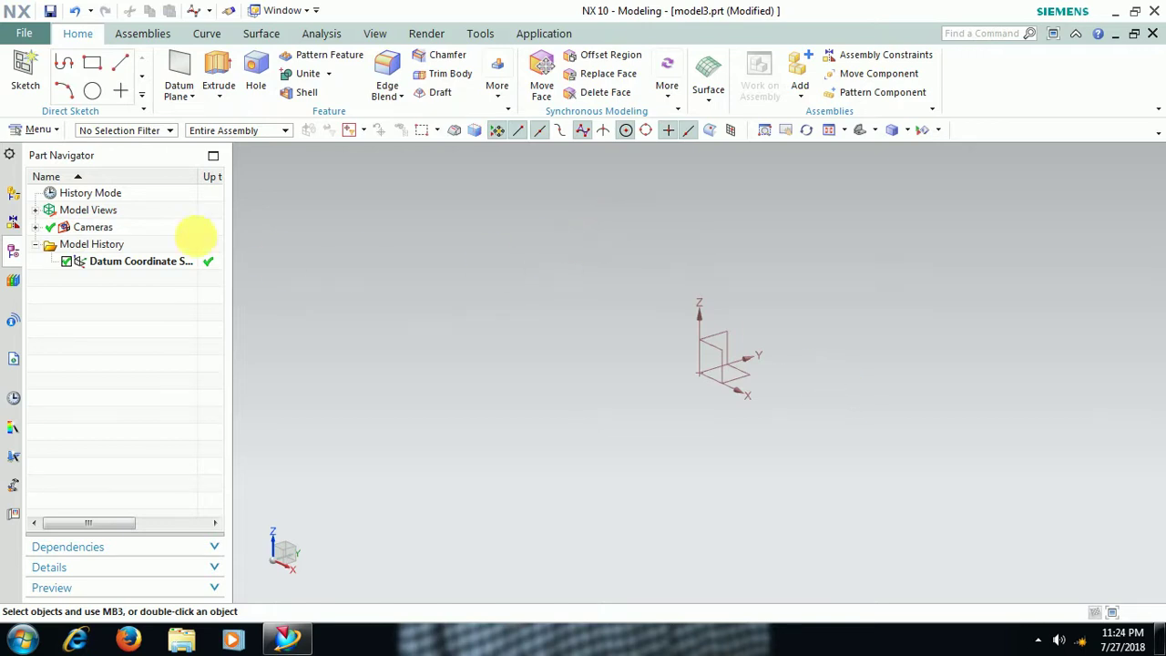
Start a new sketch on the datum CSYS plane after browsing the command menu.
click(38, 130)
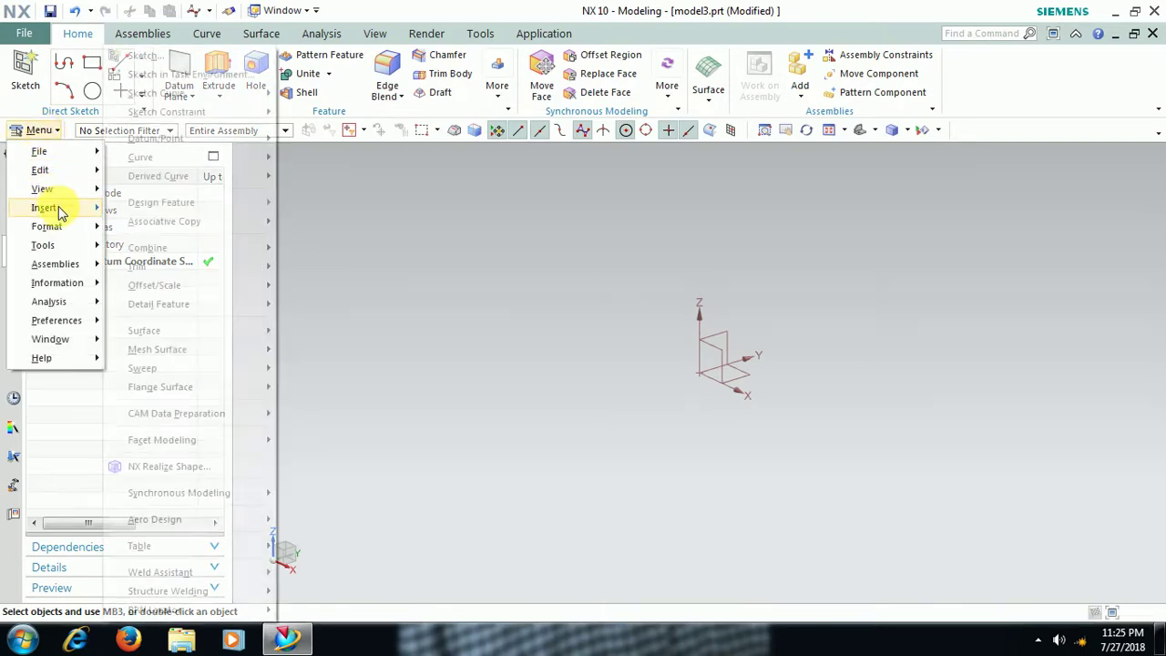
mouse_move(44, 208)
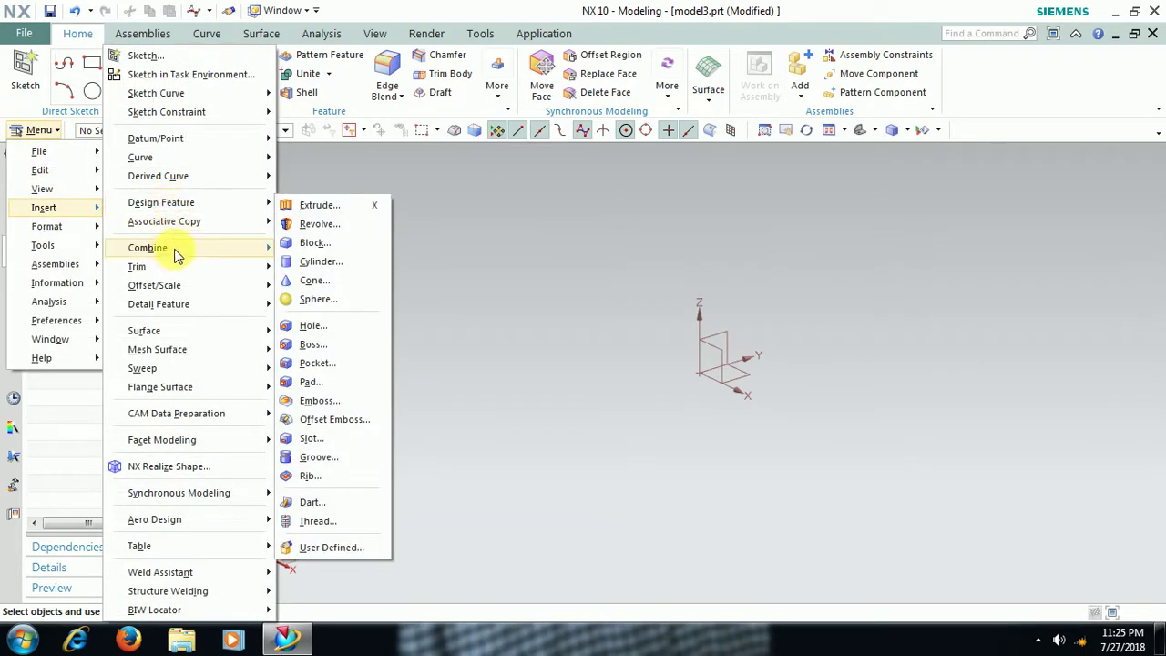
mouse_move(159, 304)
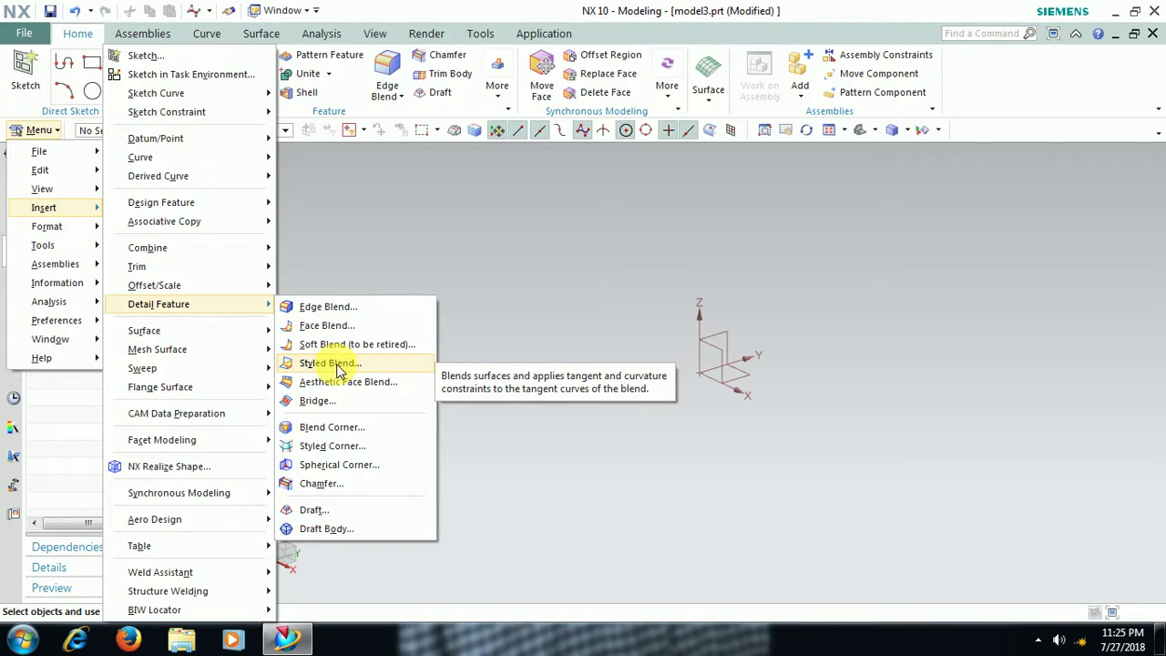
click(460, 325)
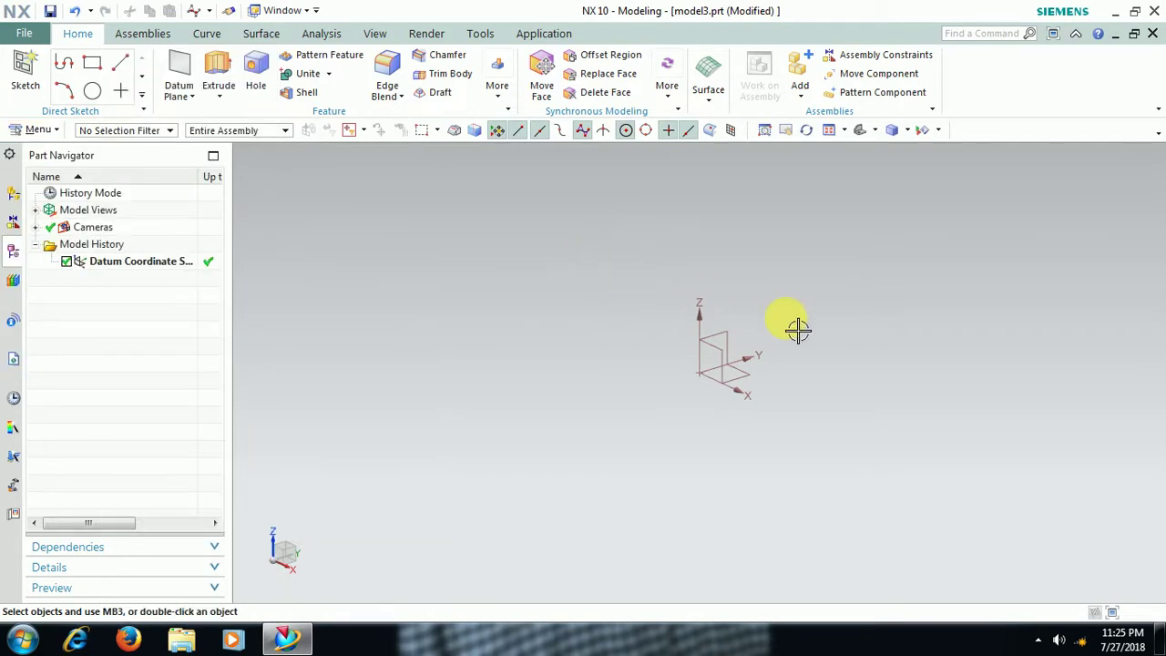
click(750, 339)
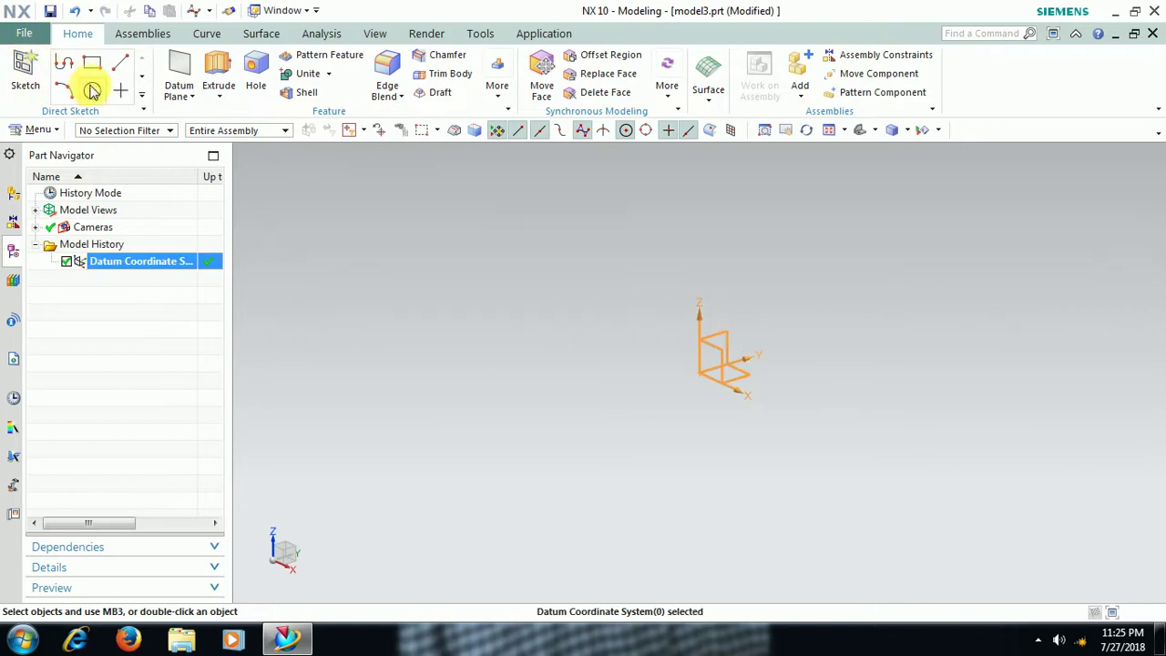
click(30, 82)
click(687, 319)
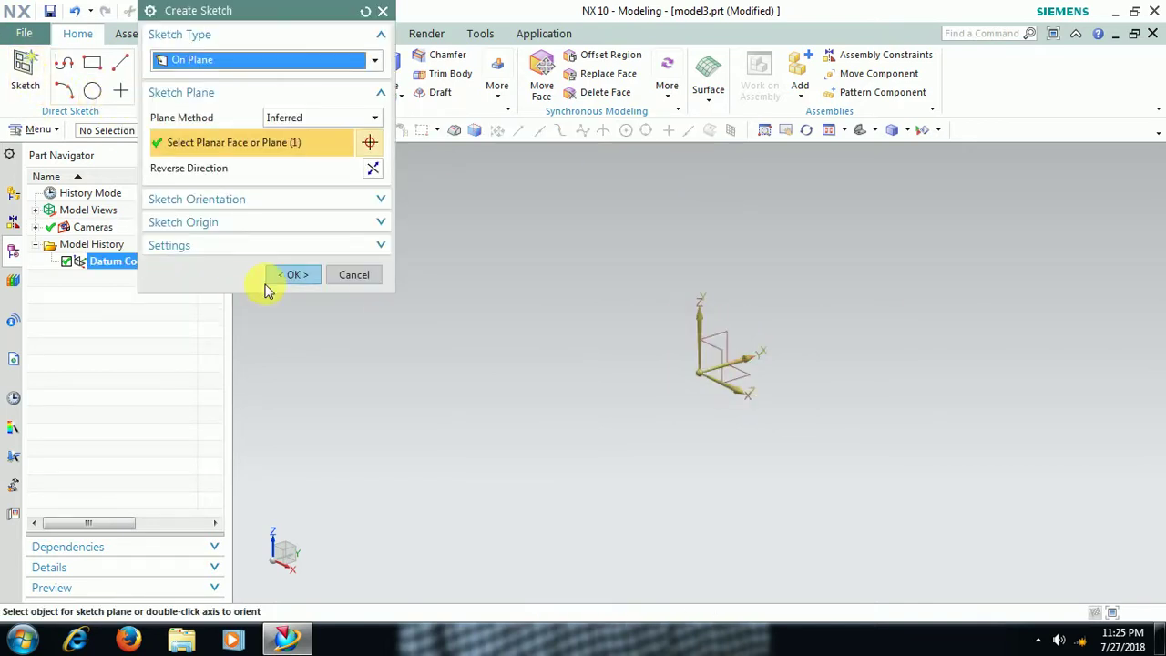
click(289, 276)
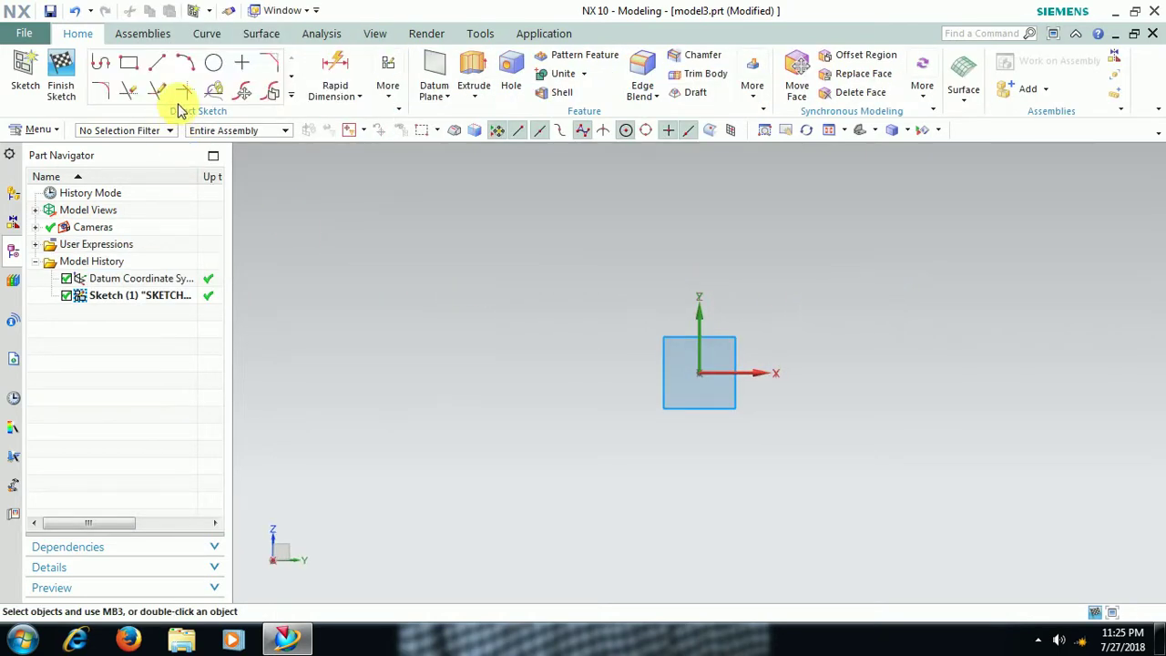
Draw one horizontal line, finish the sketch, and orbit to view it in 3D.
click(157, 62)
click(492, 297)
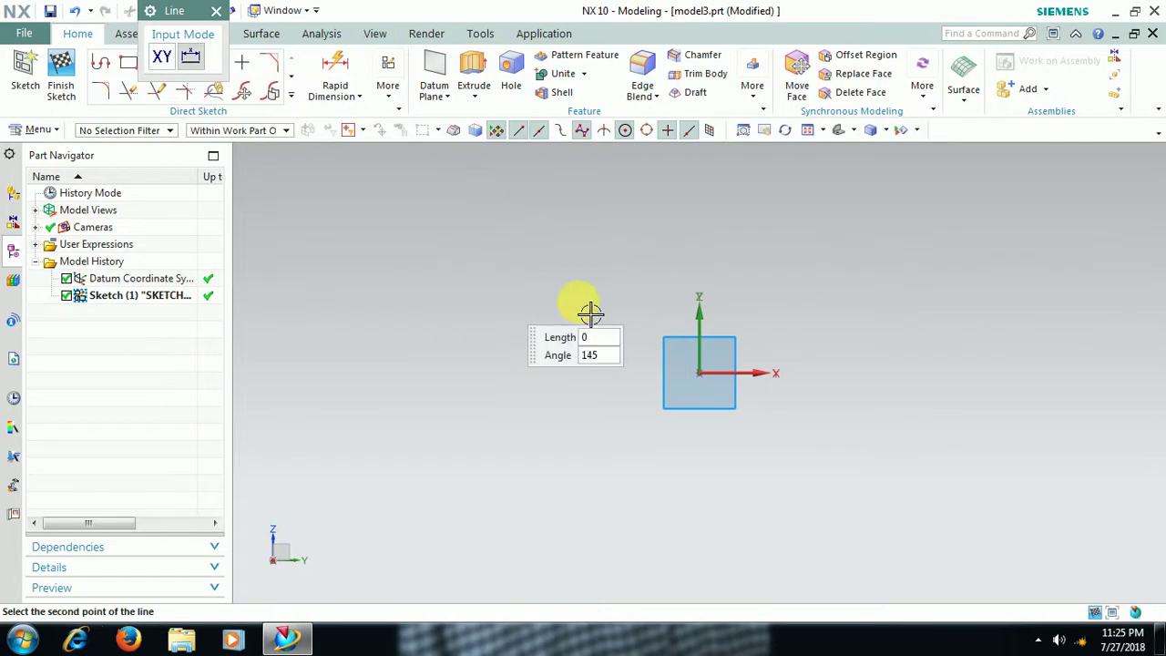
click(925, 308)
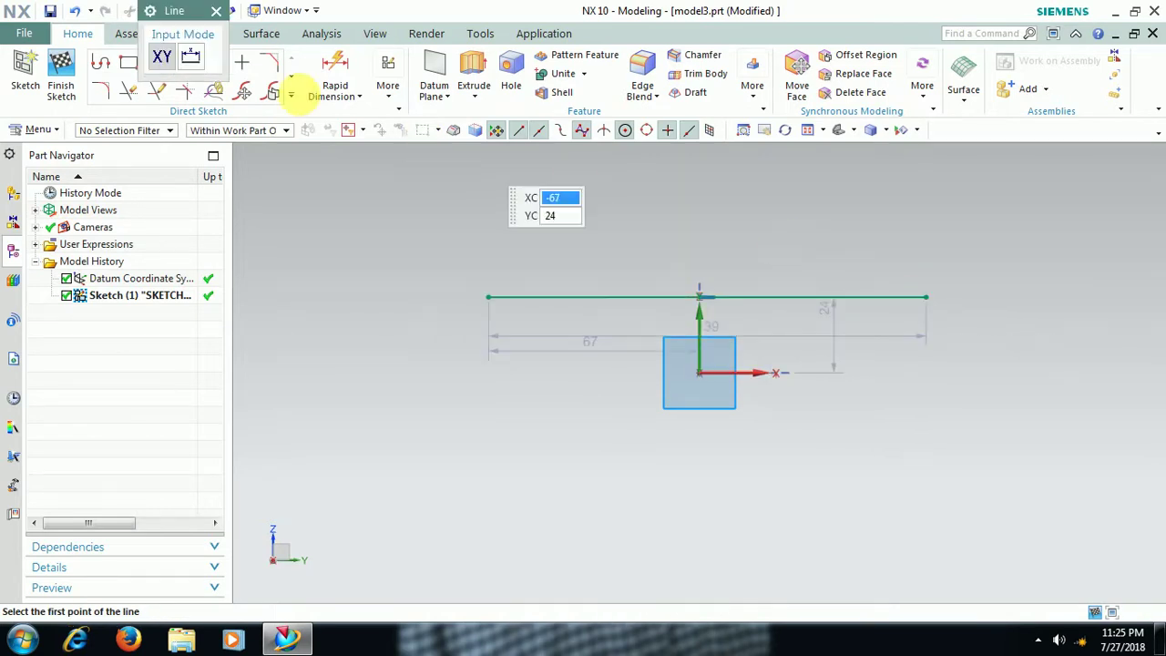
click(65, 89)
mouse_move(658, 373)
middle_down()
mouse_move(697, 413)
mouse_move(688, 400)
middle_up()
Extrude the sketched line 40 mm into a sheet.
click(219, 82)
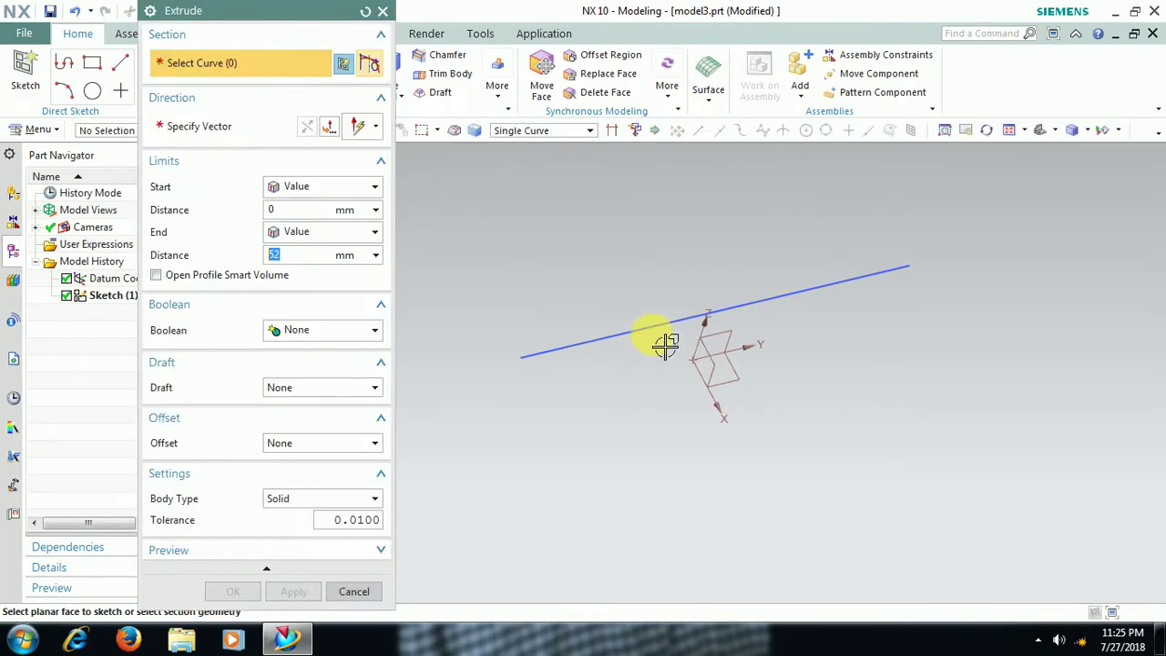
click(645, 329)
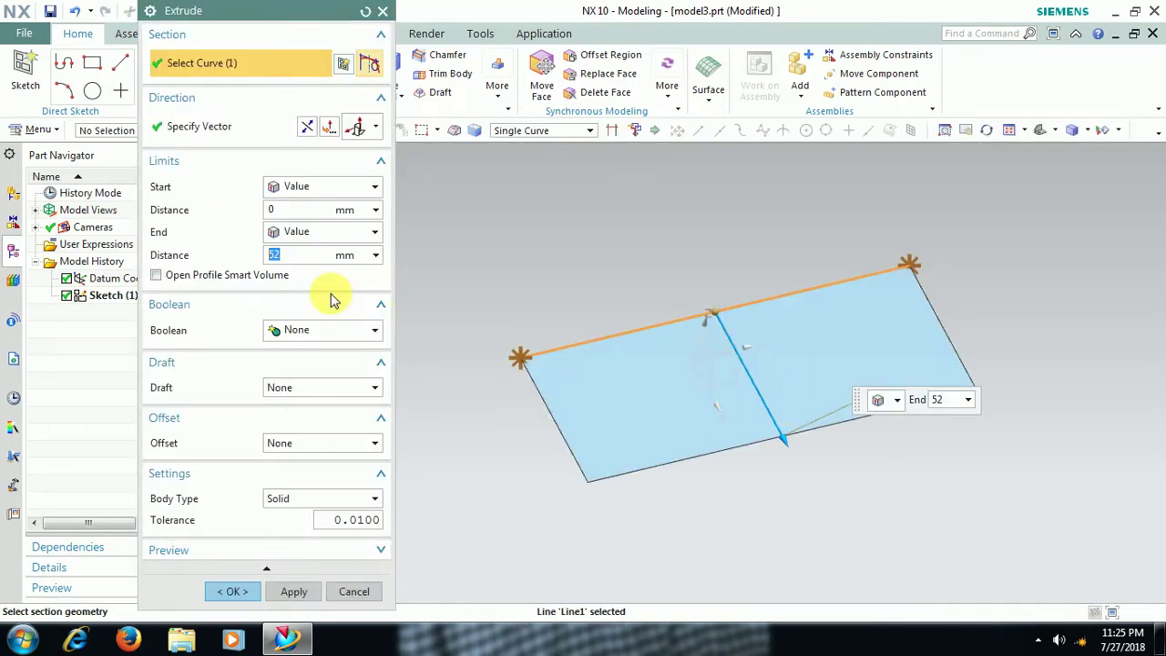
text(40)
key(Return)
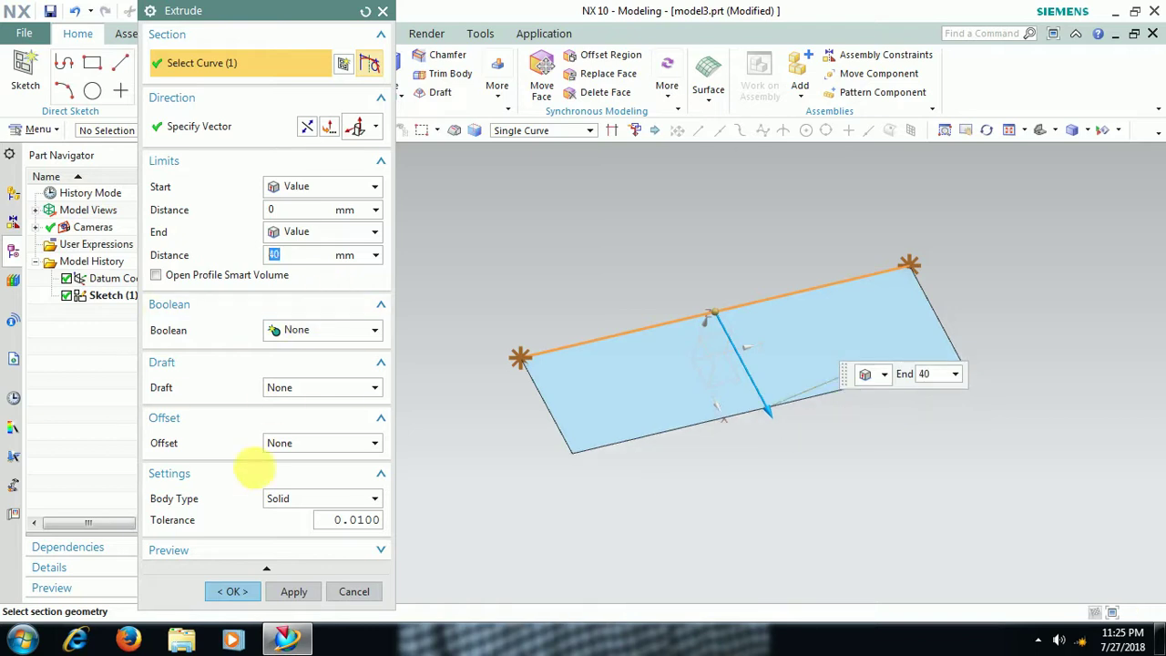
click(232, 591)
middle_drag(581, 460, 554, 437)
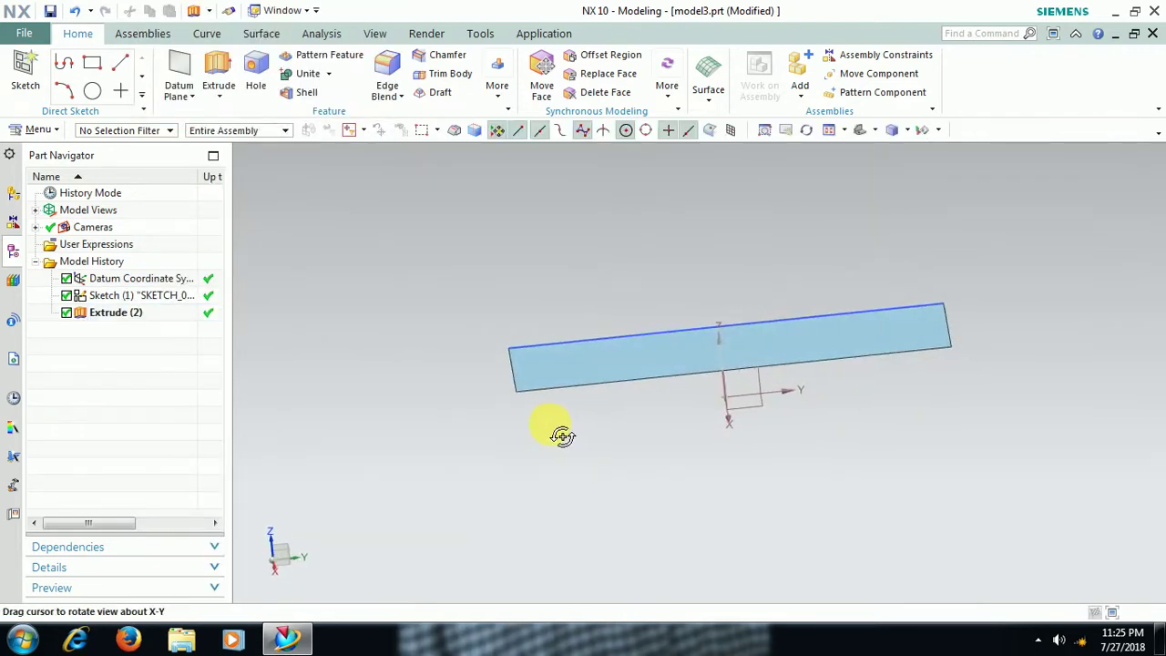
Extrude the sheet's left short edge 60 mm, using the Single Curve filter, into an angled second sheet.
click(218, 73)
click(527, 135)
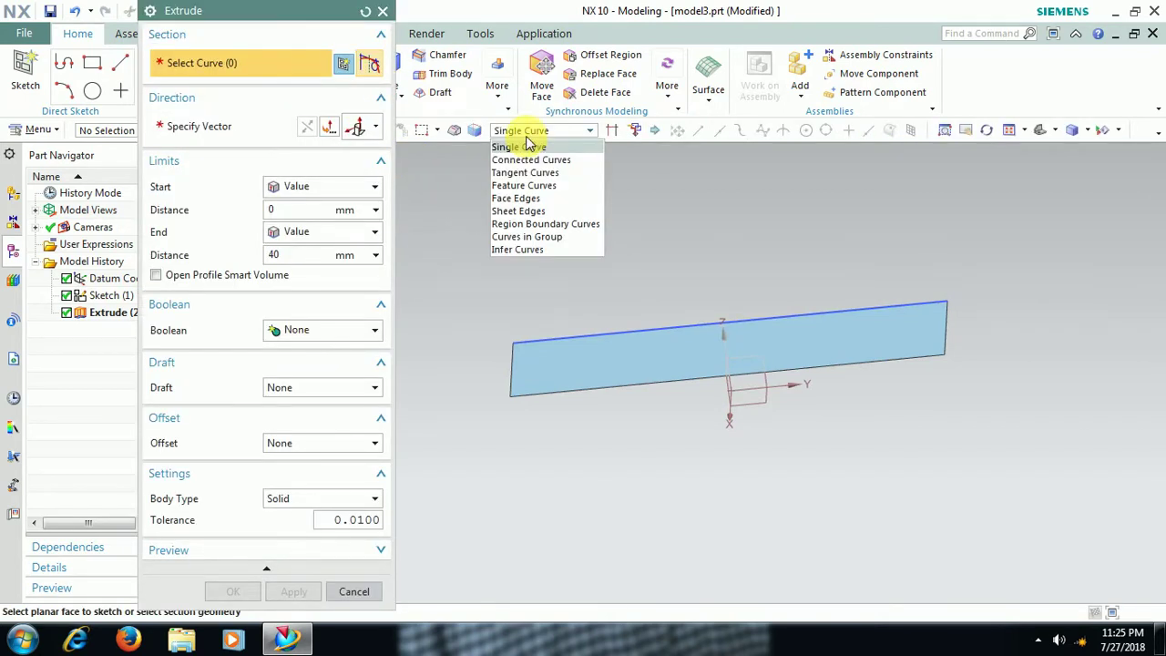
click(519, 147)
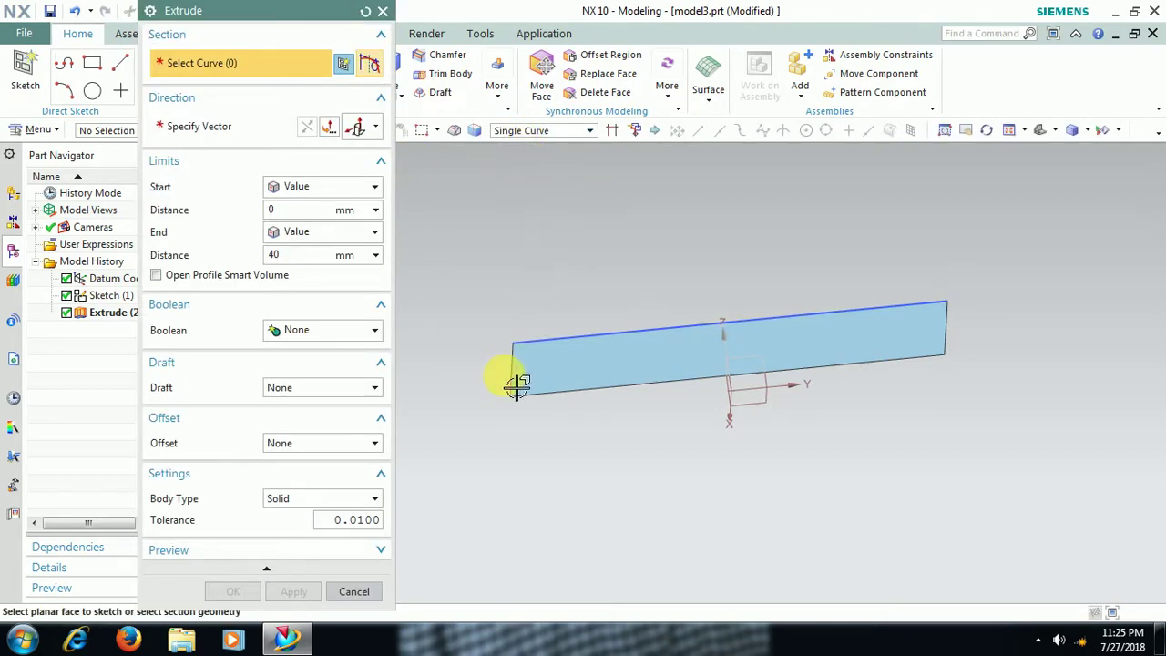
click(512, 359)
click(300, 262)
text(6)
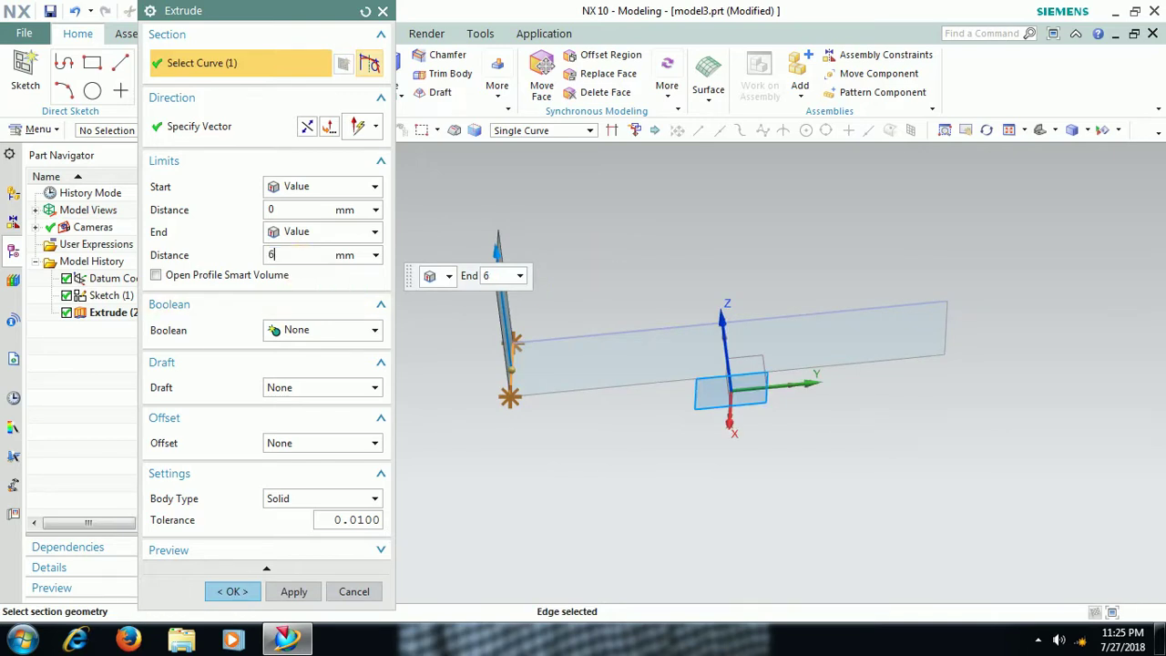
text(0)
key(Return)
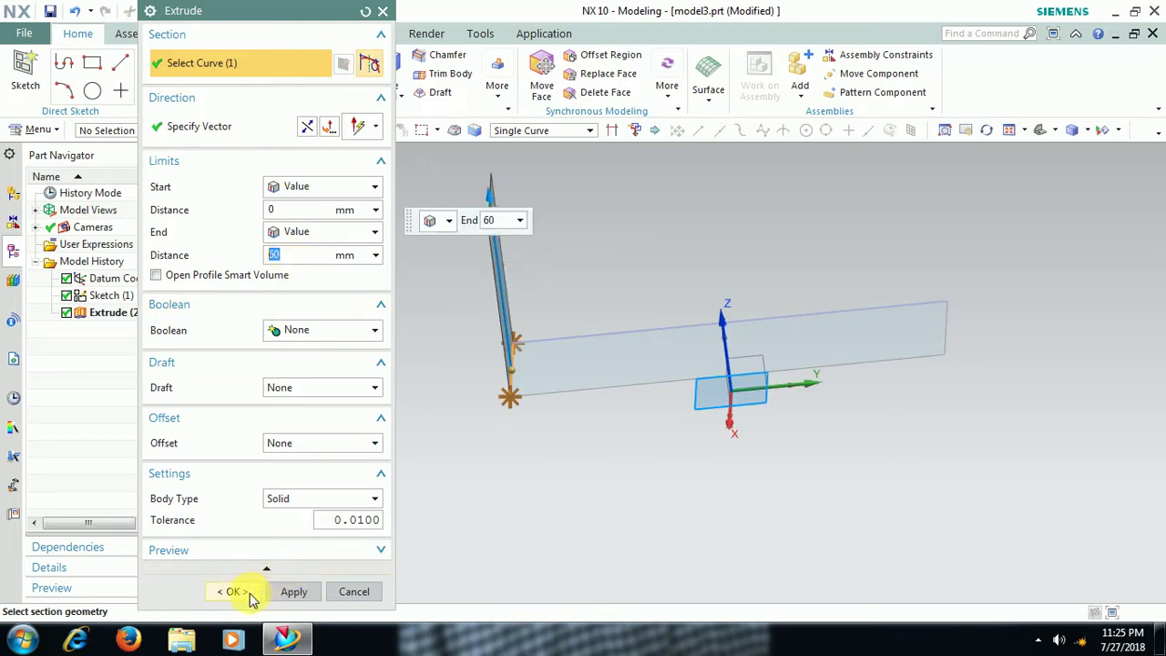
click(248, 594)
mouse_move(482, 334)
middle_down()
mouse_move(504, 283)
mouse_move(432, 322)
mouse_move(464, 343)
mouse_move(505, 515)
mouse_move(545, 383)
mouse_move(469, 346)
mouse_move(483, 369)
mouse_move(504, 380)
mouse_move(506, 370)
middle_up()
Start a Styled Blend with the long sheet as Face Chain 1 and the short sheet as Face Chain 2.
click(36, 130)
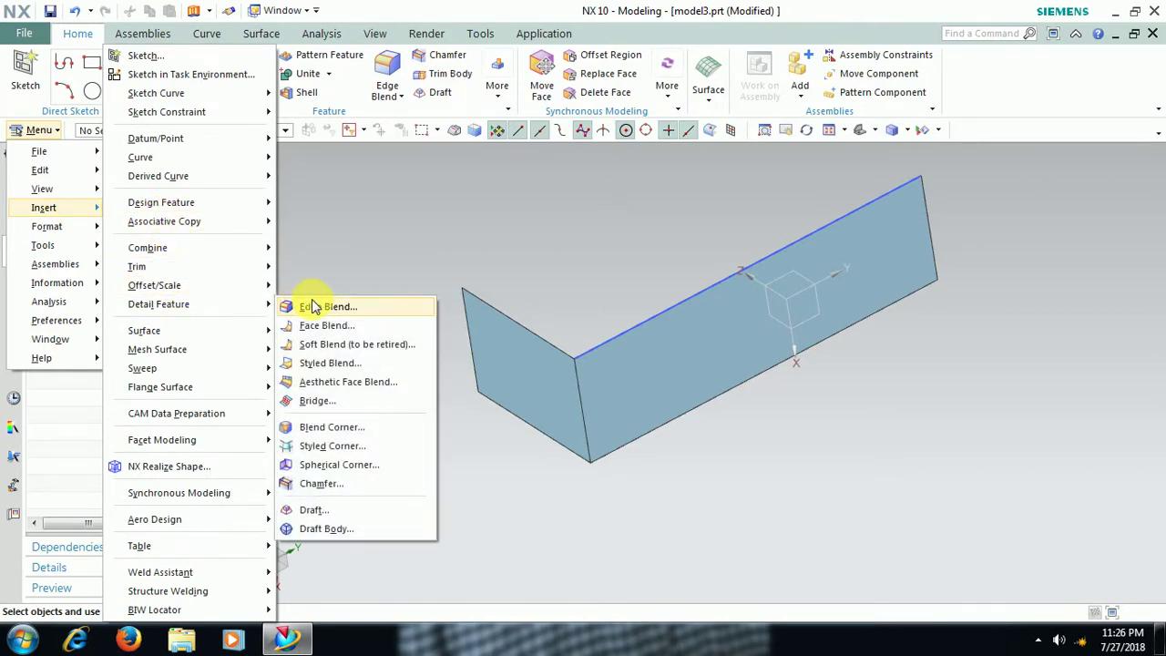
click(314, 364)
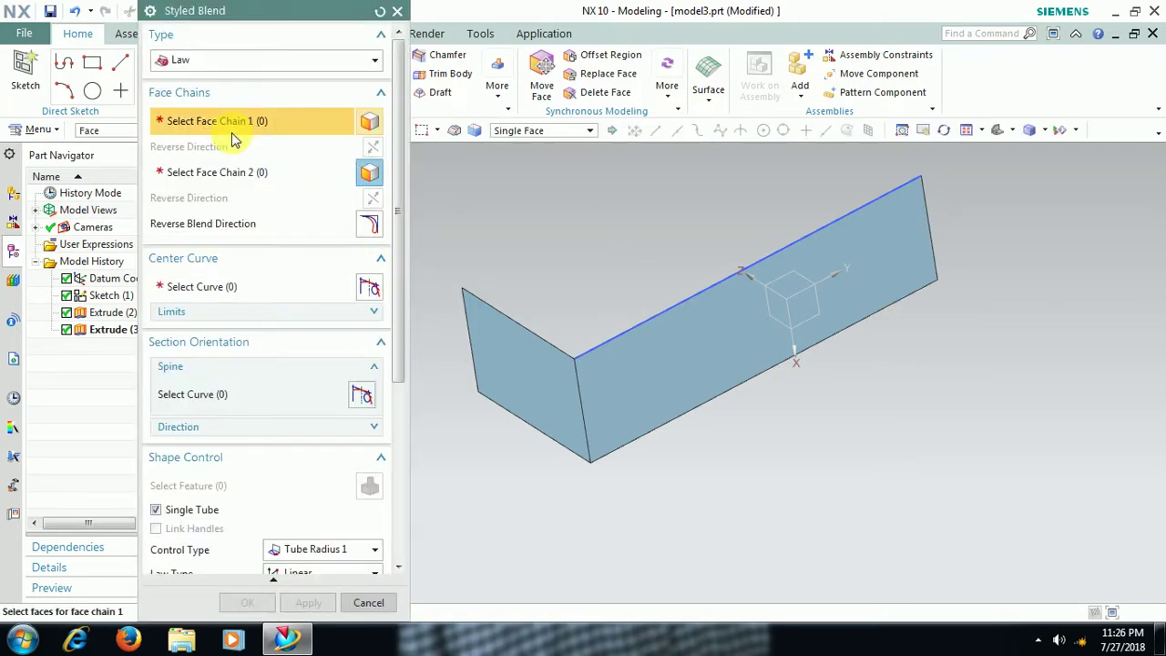
click(659, 352)
click(300, 173)
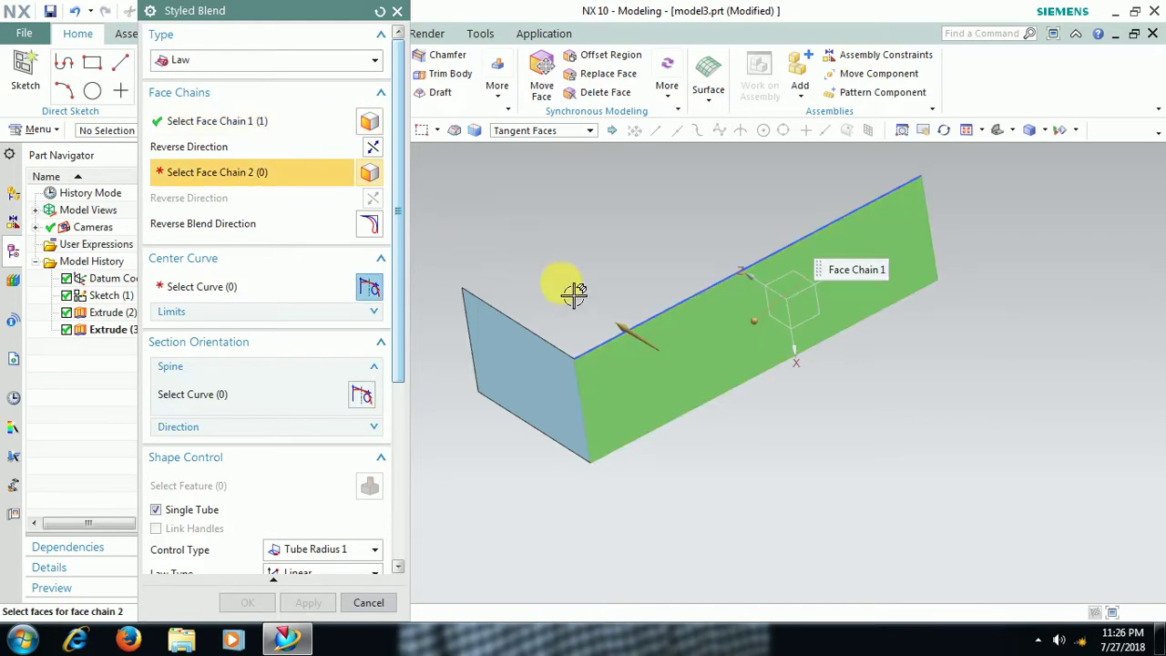
click(552, 381)
middle_drag(689, 455, 699, 444)
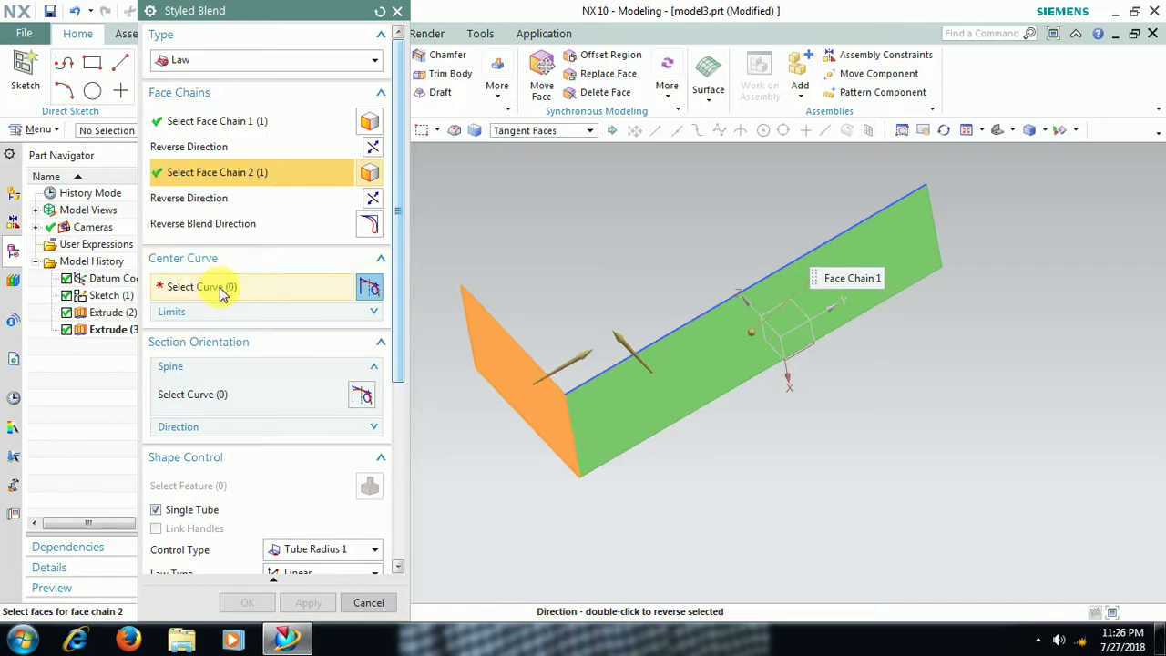
Pick the center curve, set the tube radius law to Constant, and make Tube Radius 1 20 mm.
click(222, 290)
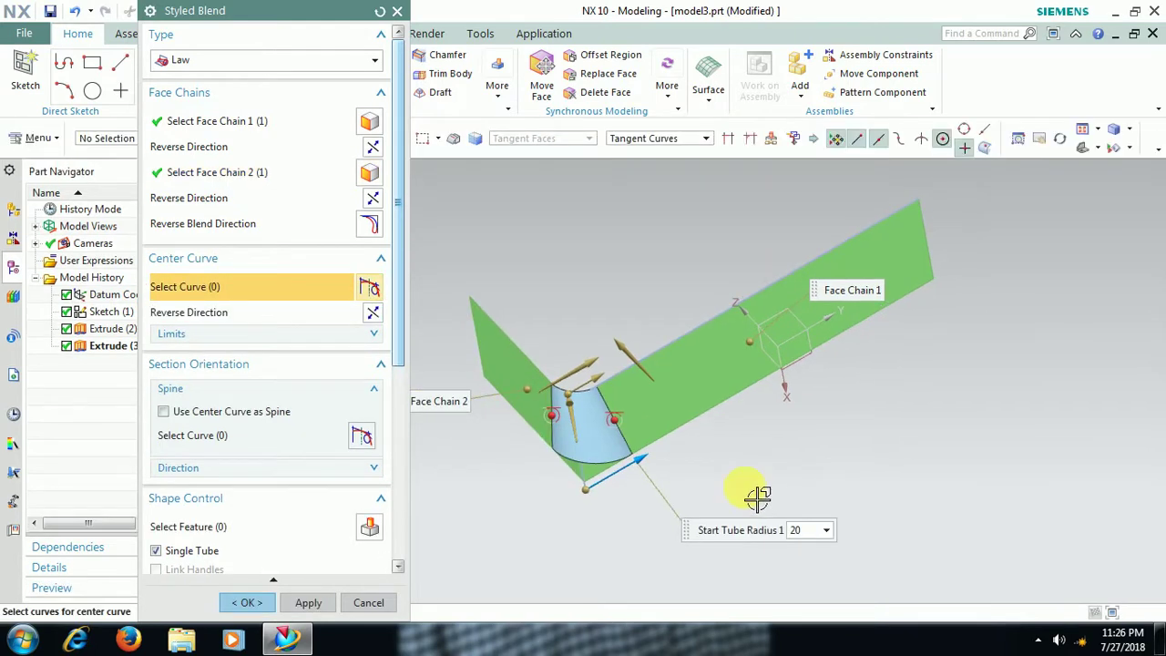
middle_drag(758, 497, 538, 416)
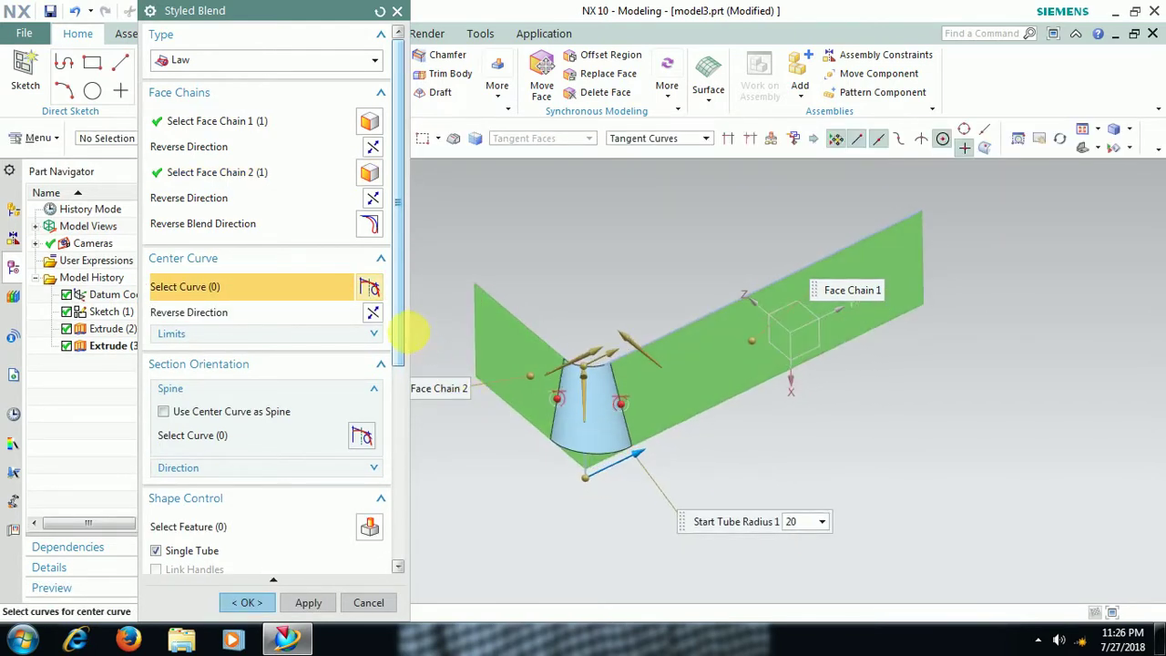
drag(398, 326, 397, 516)
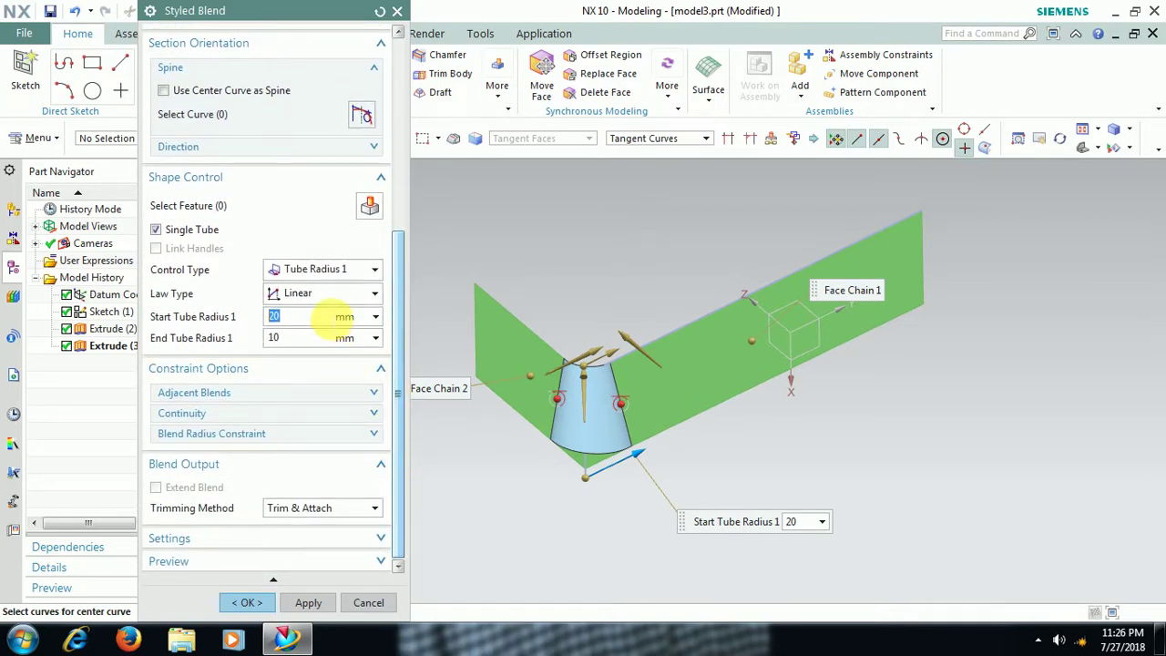
click(320, 294)
click(314, 309)
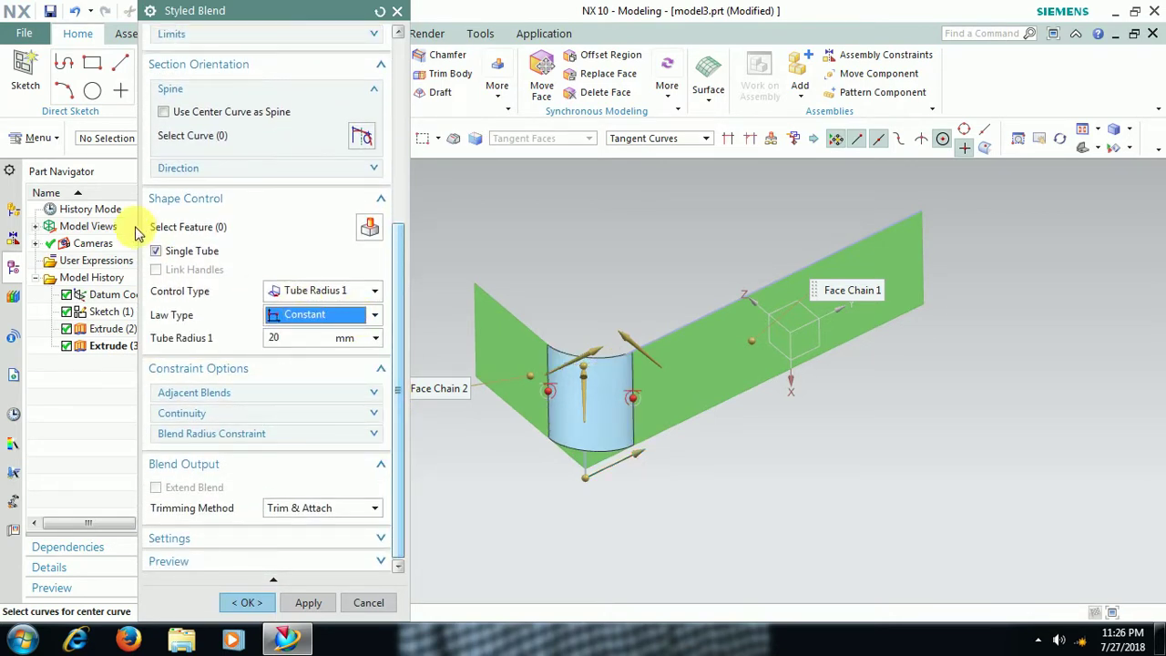
double_click(289, 338)
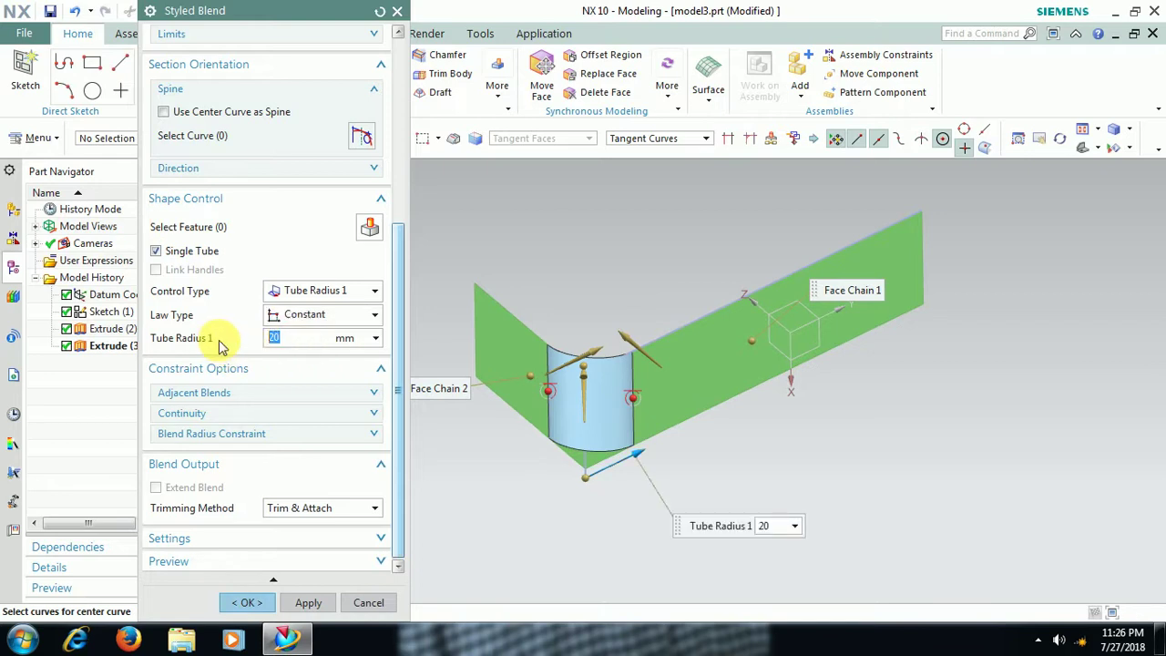
text(10)
key(Return)
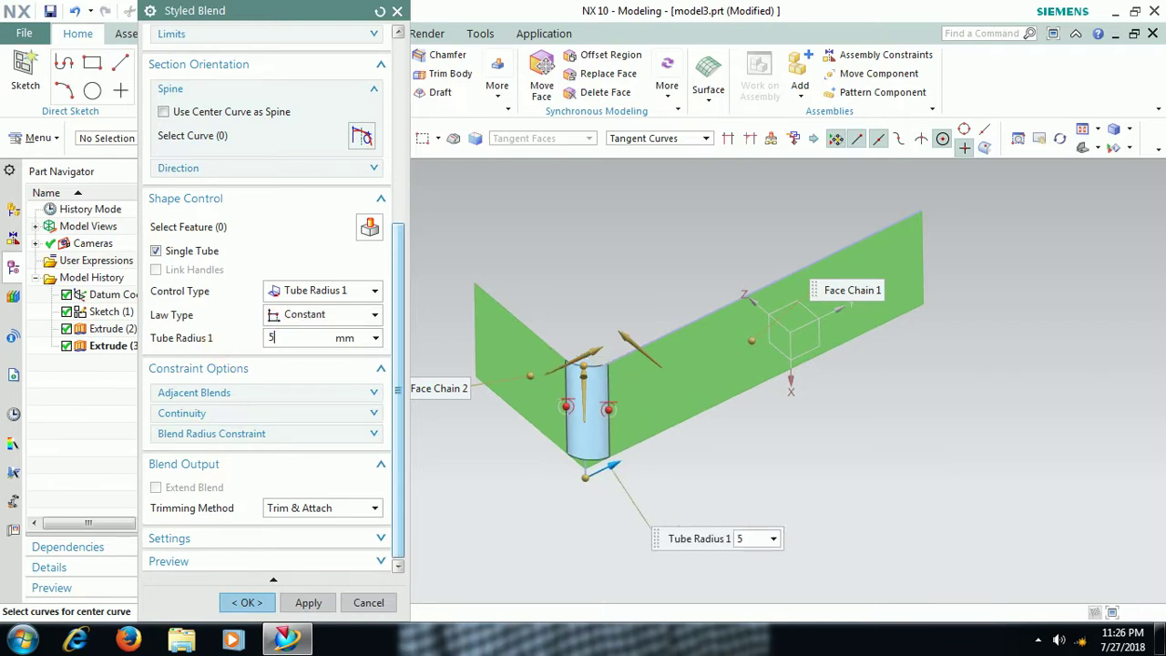
key(Return)
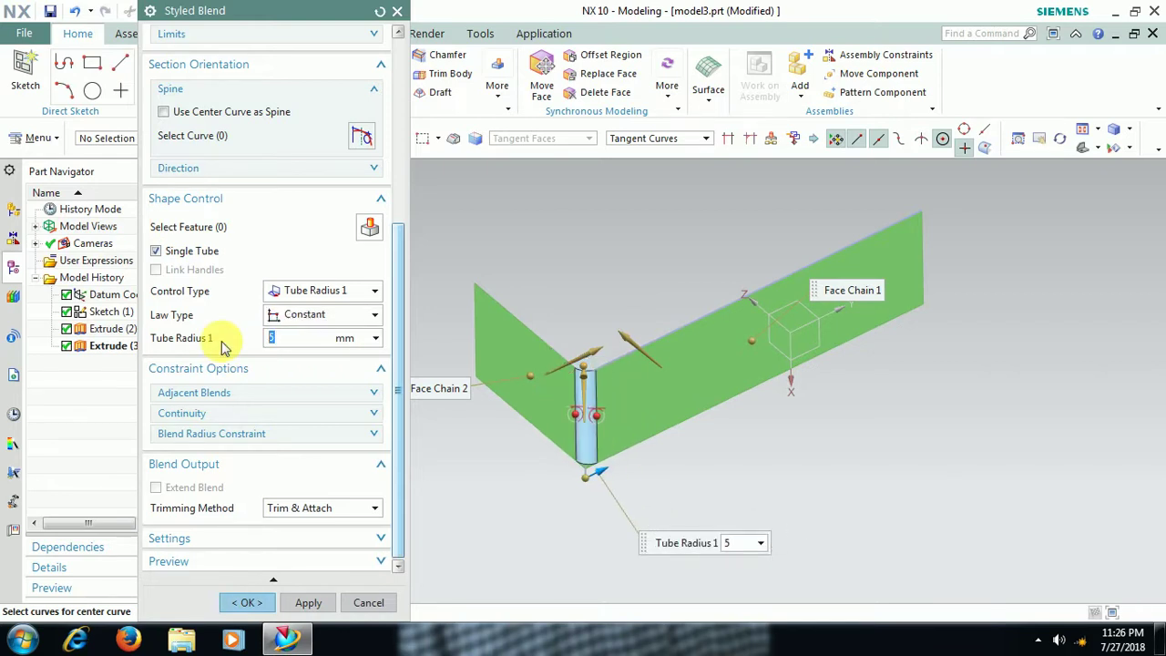
text(20)
key(Return)
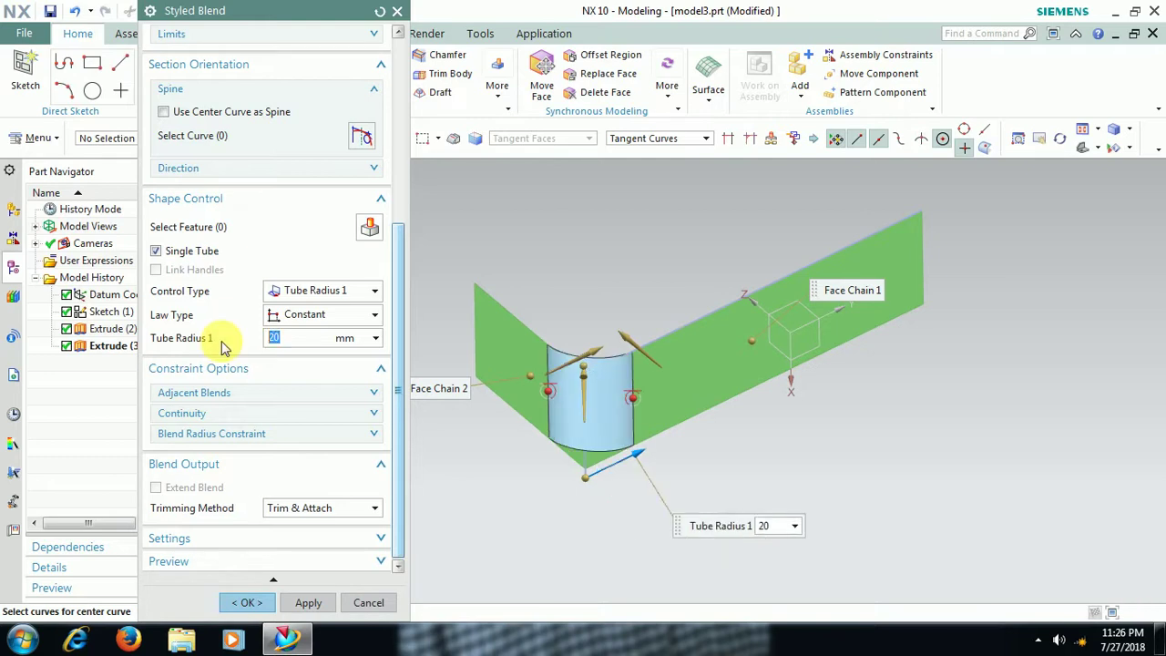
middle_drag(559, 443, 619, 468)
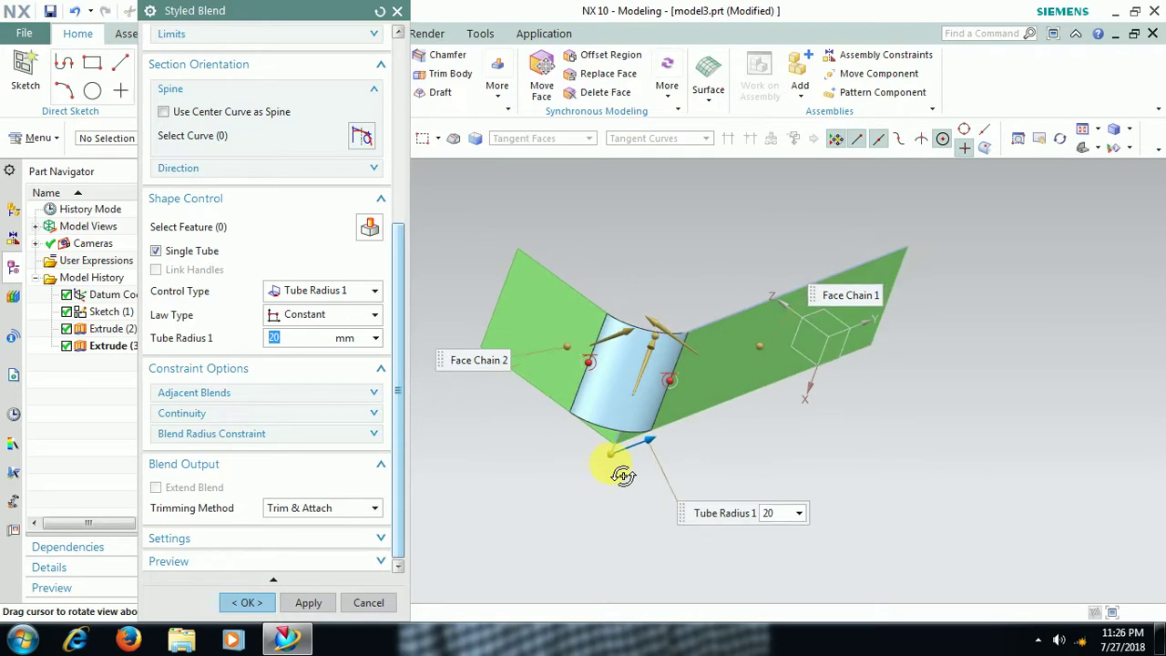
Set a Linear tube radius law from 5 mm start to 25 mm end, then change it to Cubic.
click(291, 322)
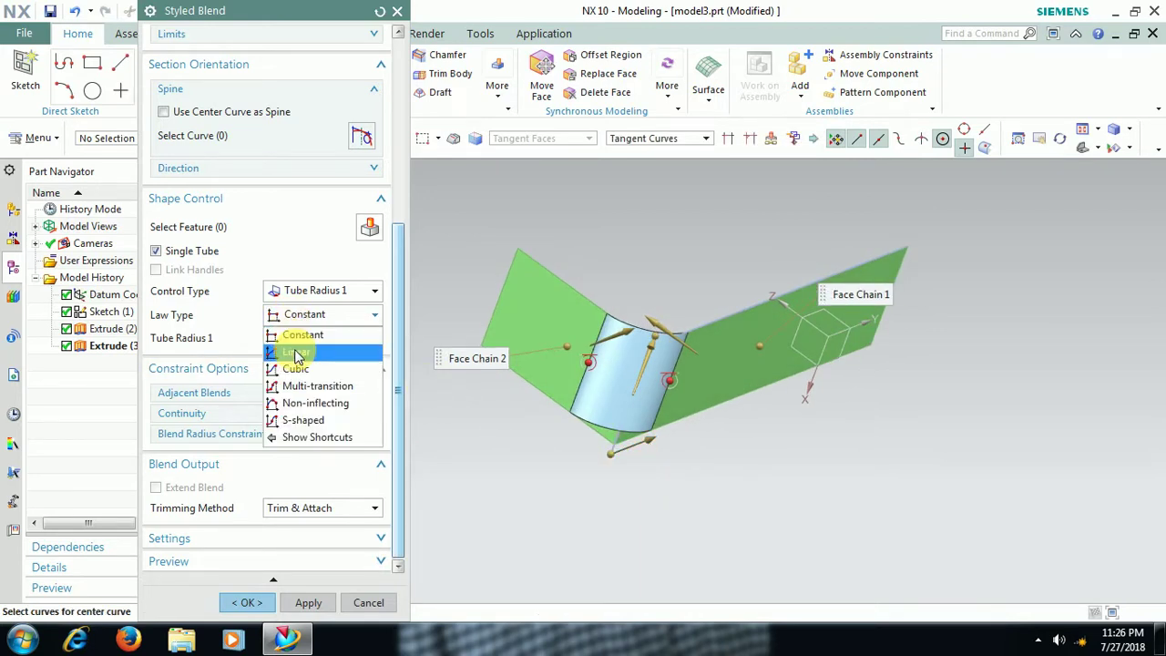
click(298, 353)
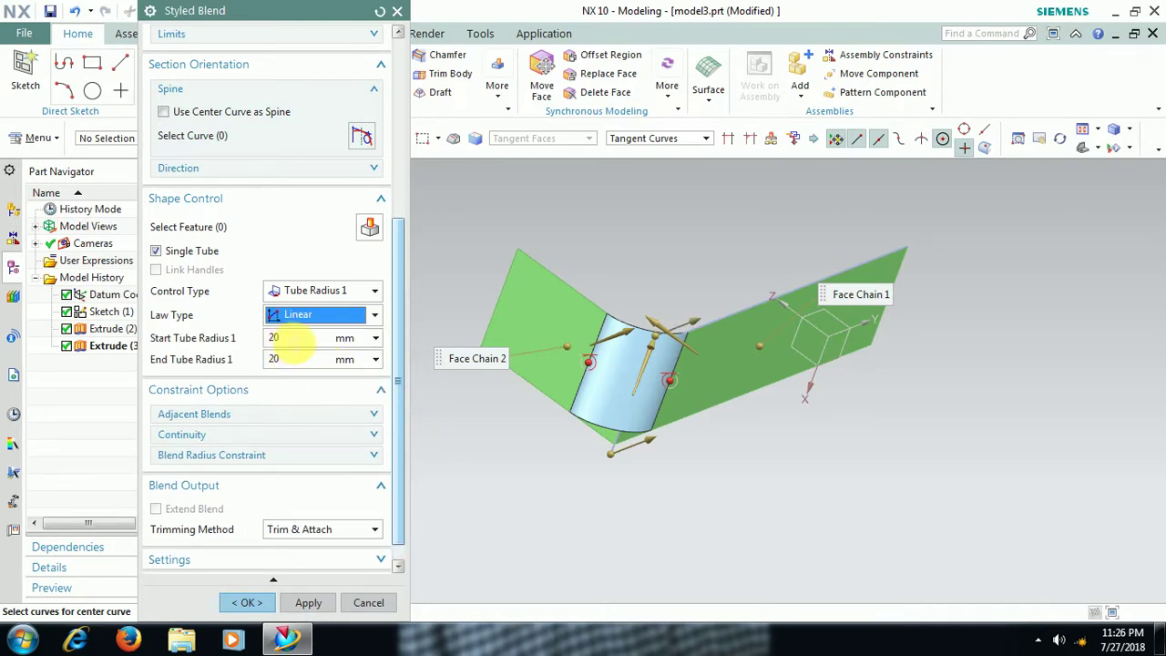
click(294, 338)
text(5)
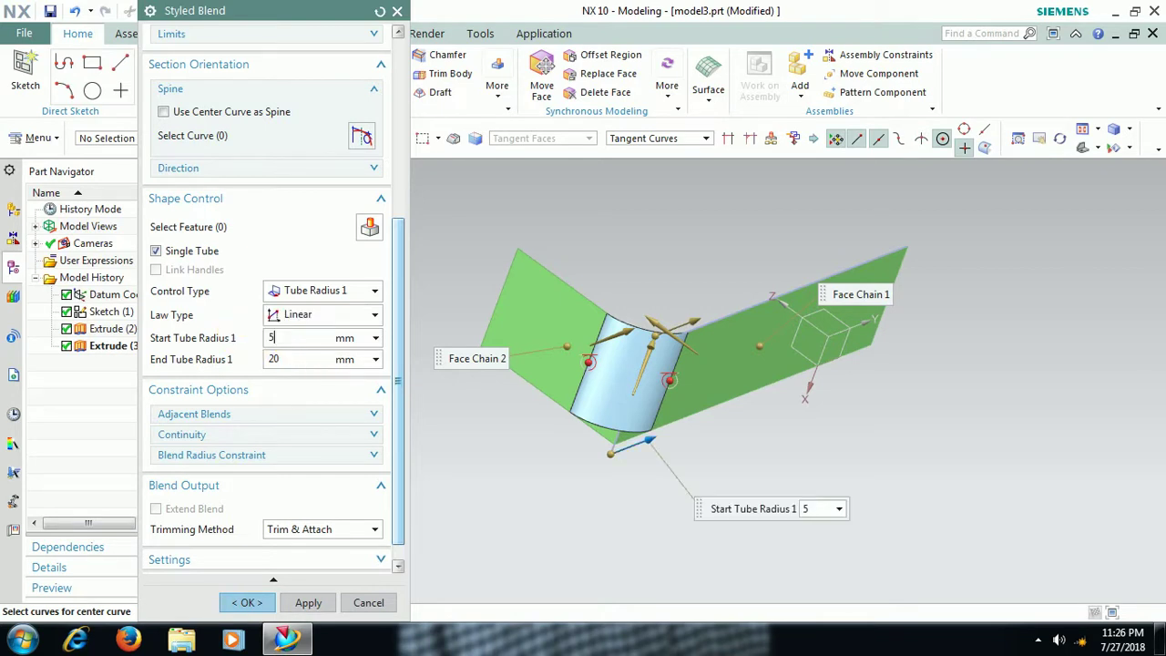
click(298, 362)
text(25)
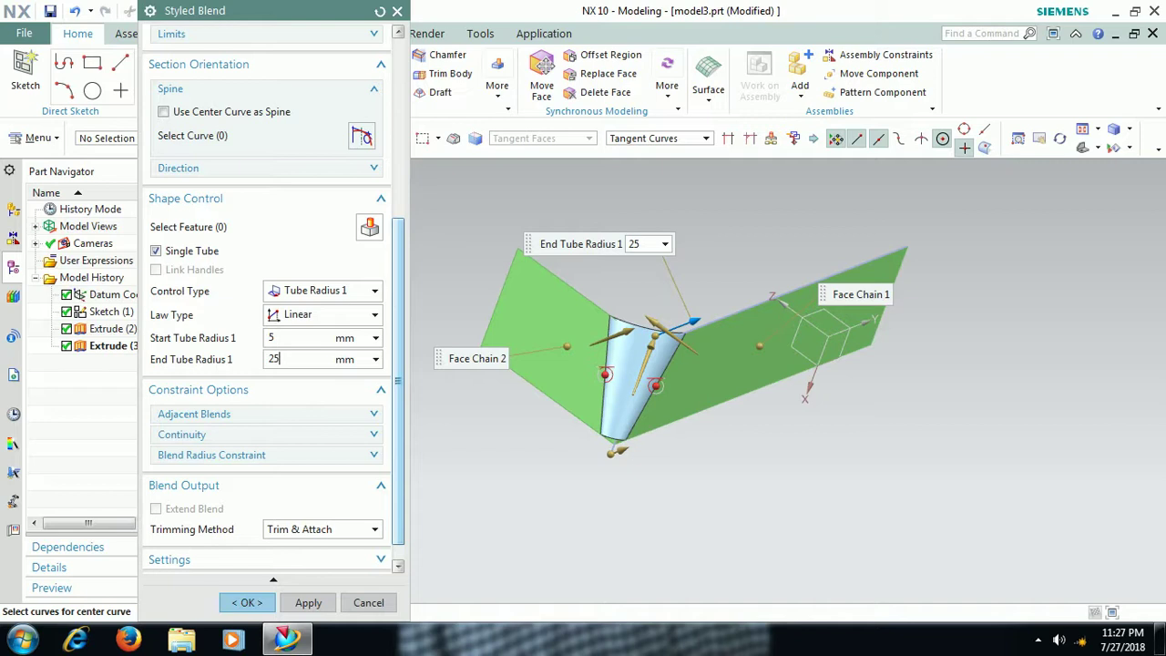
click(321, 314)
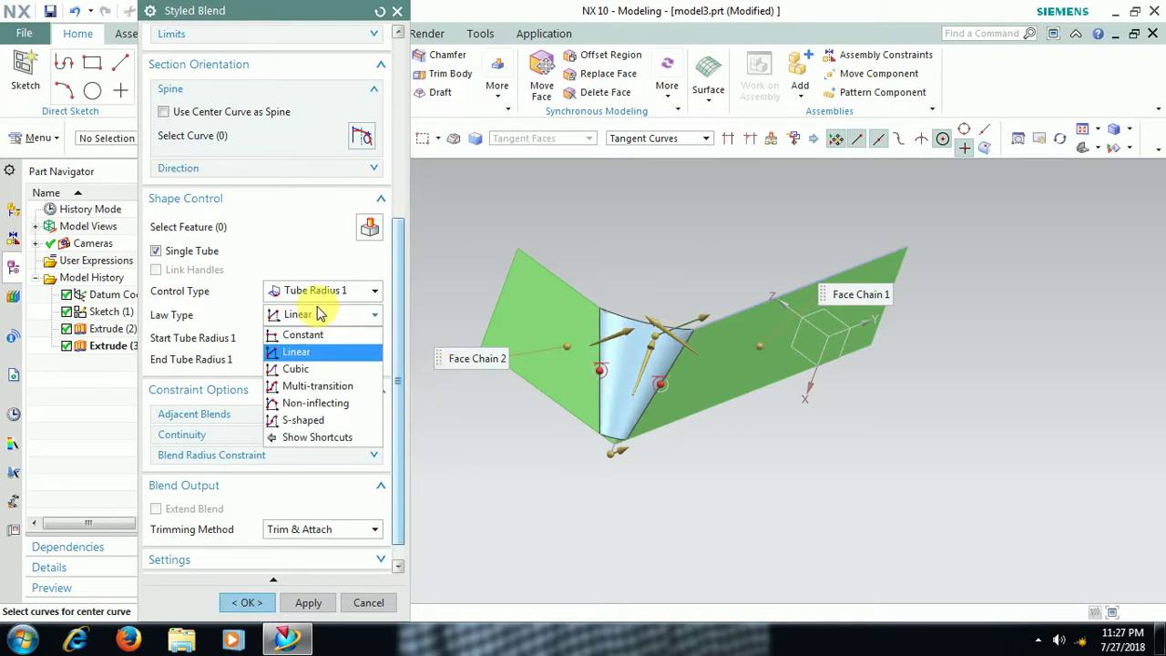
click(315, 369)
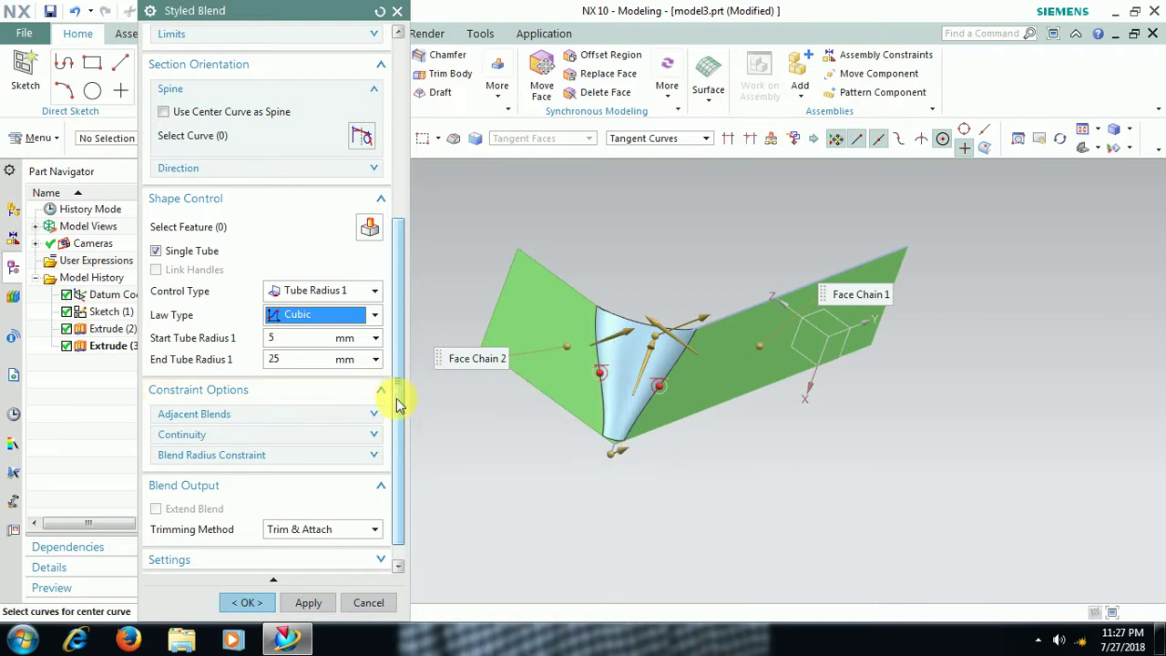
scroll(383, 491, down, 1)
Create the styled blend with the Trimming Method set to No Trim.
click(308, 510)
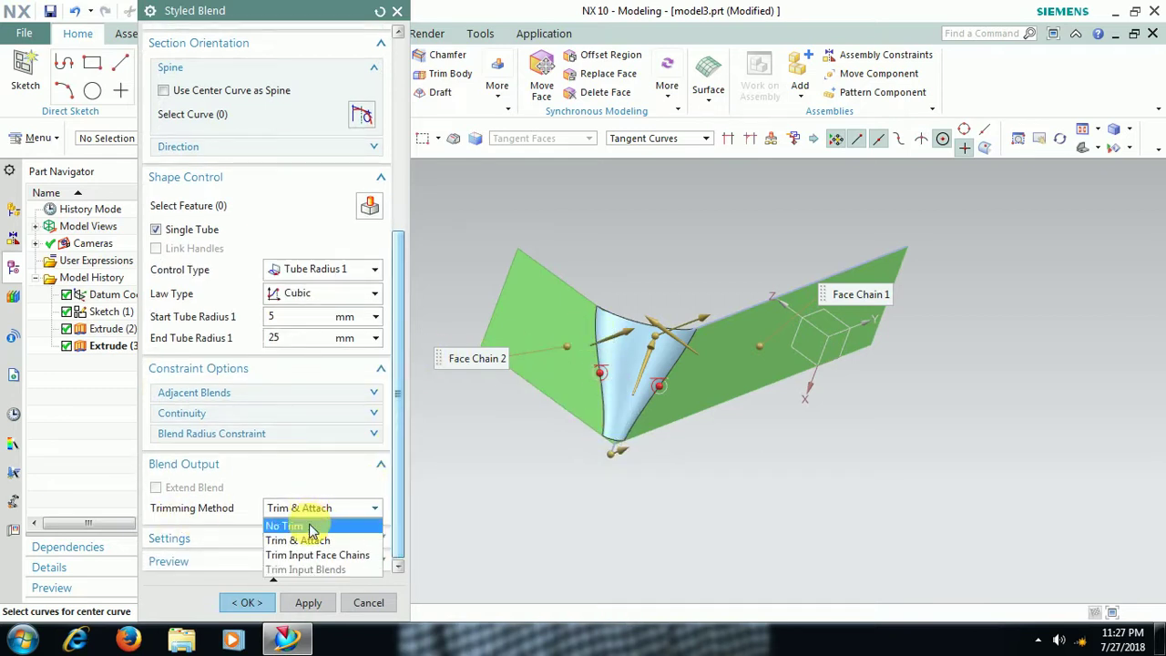
click(310, 528)
click(244, 604)
mouse_move(534, 364)
middle_down()
mouse_move(592, 317)
mouse_move(619, 271)
mouse_move(593, 315)
mouse_move(547, 351)
mouse_move(528, 341)
middle_up()
Edit Styled Blend (4) to use Trim Input Face Chains and rebuild it.
double_click(102, 346)
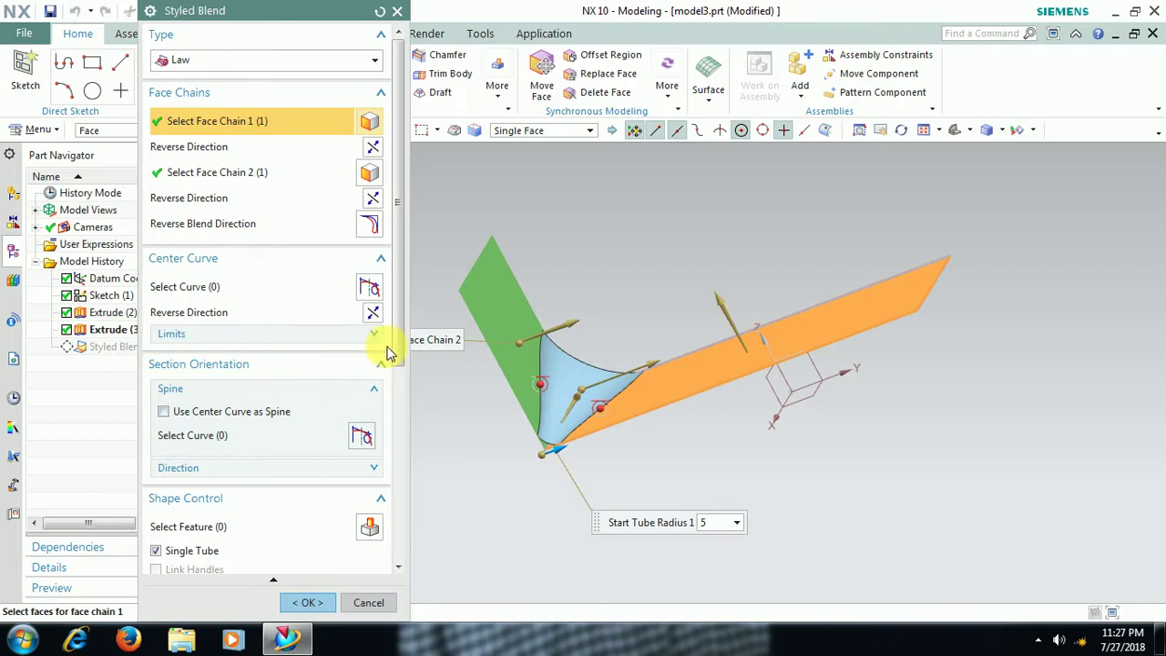
drag(395, 357, 401, 547)
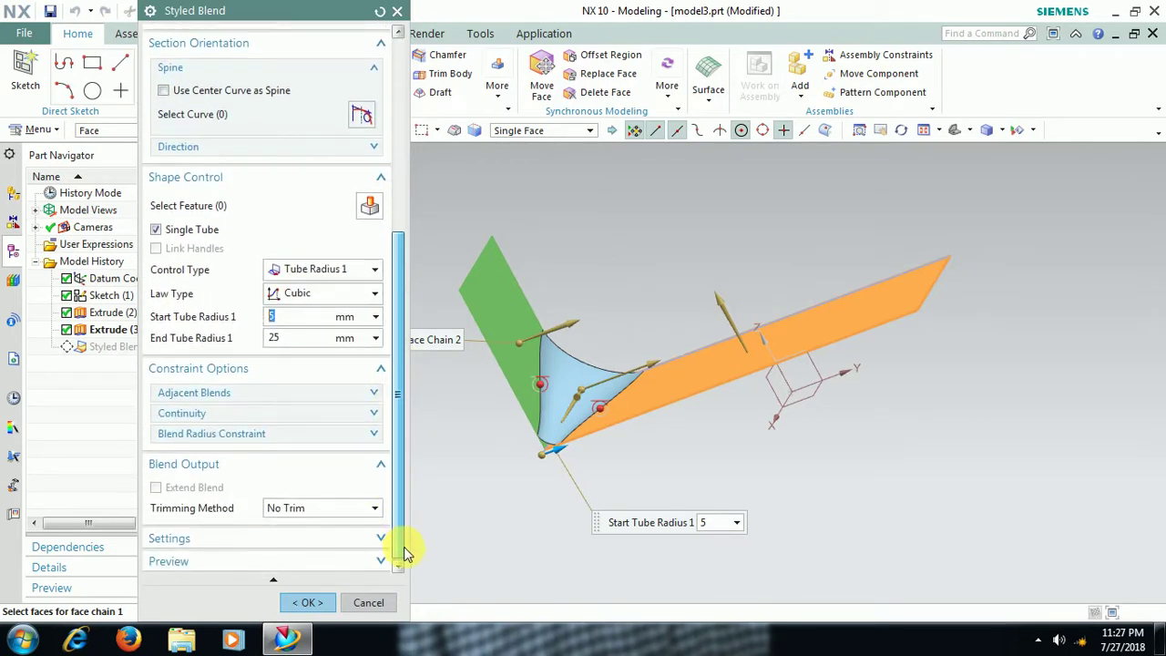
click(286, 513)
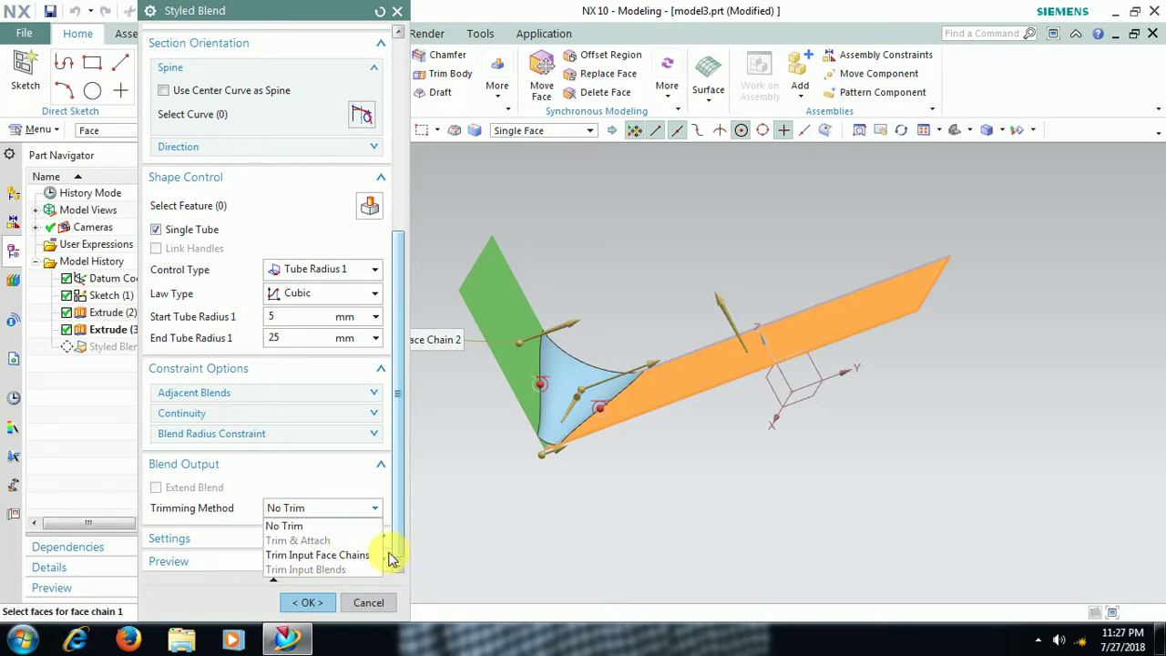
click(347, 542)
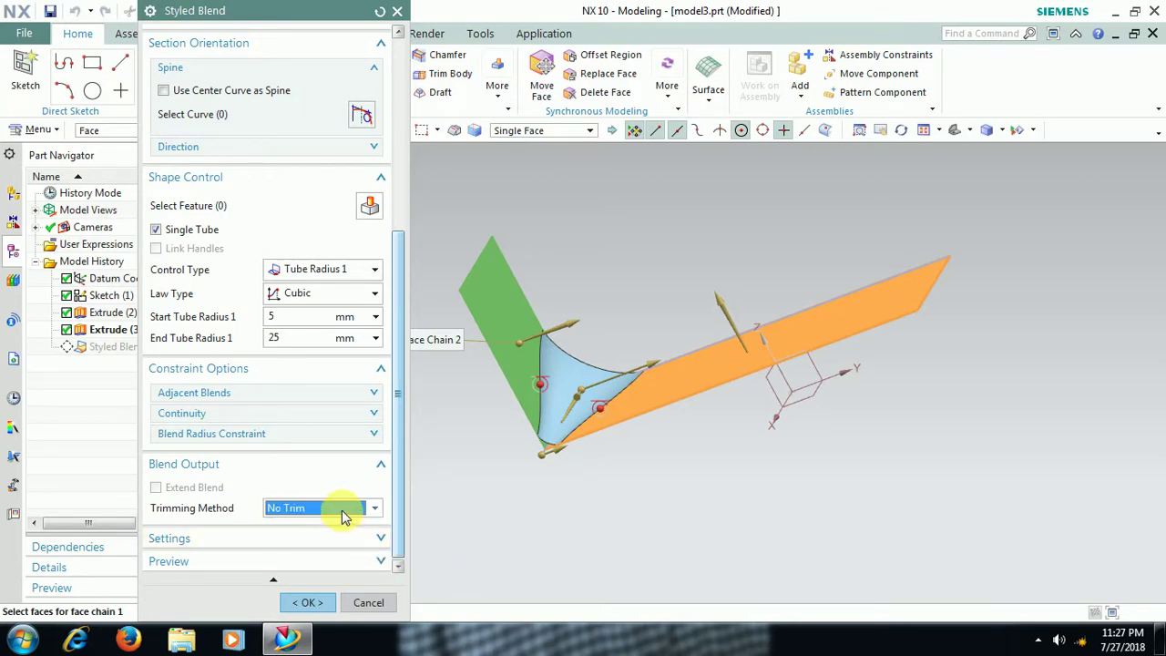
click(343, 513)
click(342, 556)
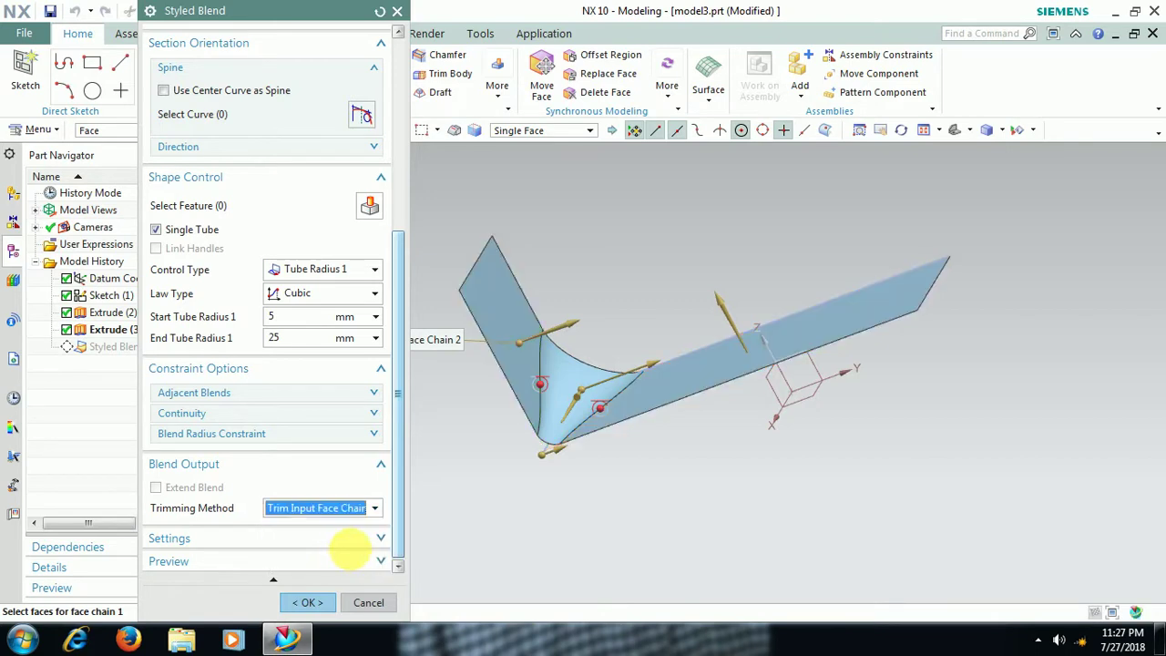
click(306, 602)
mouse_move(455, 500)
middle_down()
mouse_move(563, 409)
mouse_move(468, 421)
mouse_move(447, 541)
mouse_move(497, 512)
mouse_move(538, 525)
mouse_move(543, 544)
mouse_move(479, 566)
mouse_move(450, 555)
middle_up()
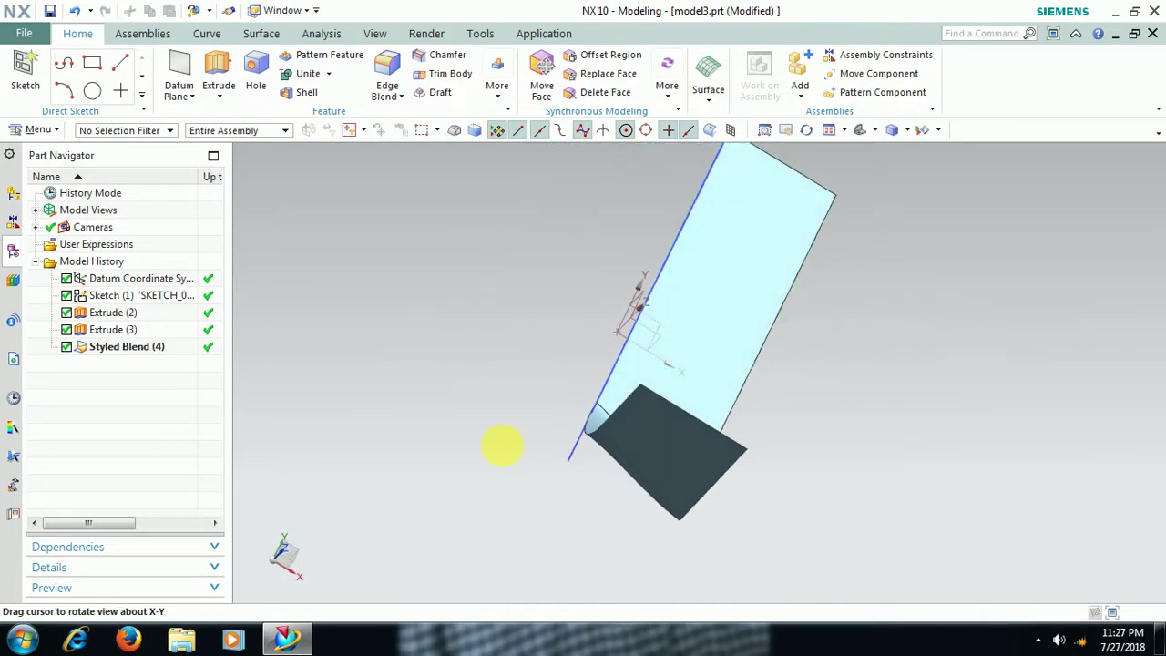
Orbit around the trimmed blended sheets, then bring up the Insert > Detail Feature commands.
mouse_move(500, 446)
middle_down()
mouse_move(447, 422)
mouse_move(440, 448)
middle_up()
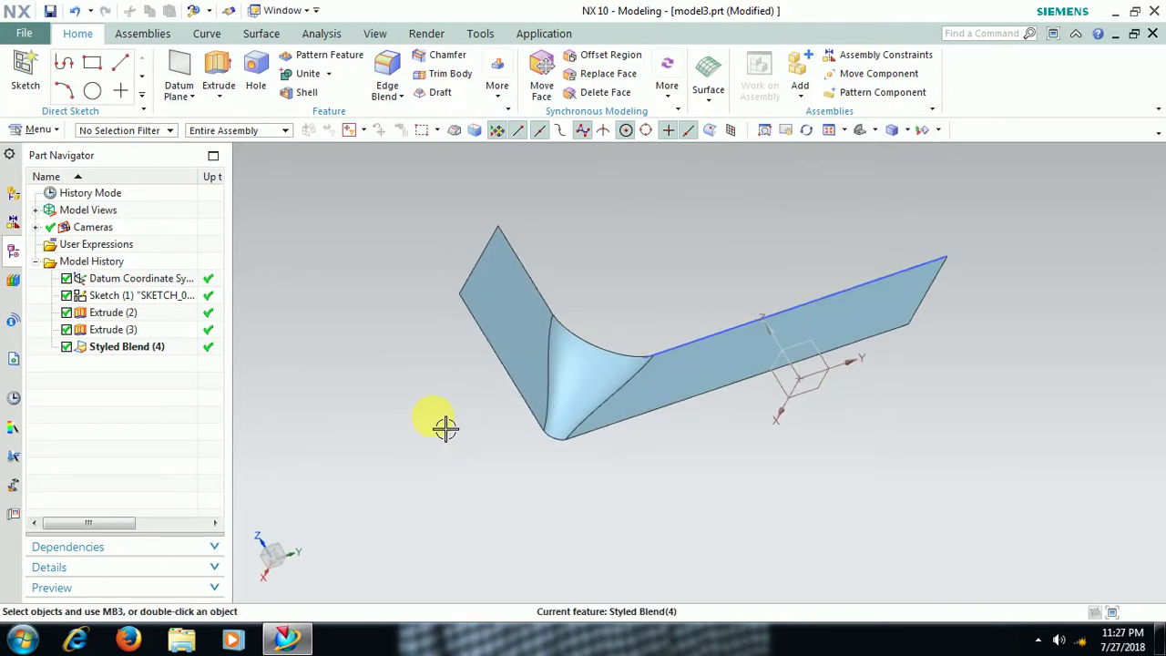
click(38, 129)
mouse_move(43, 207)
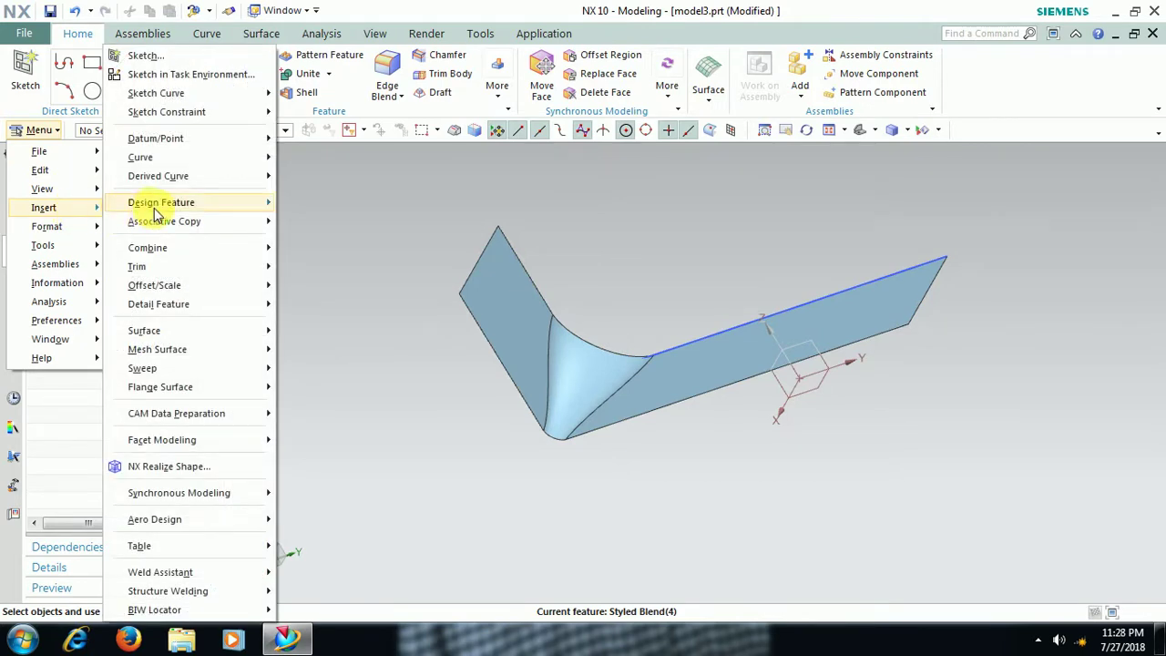
mouse_move(158, 304)
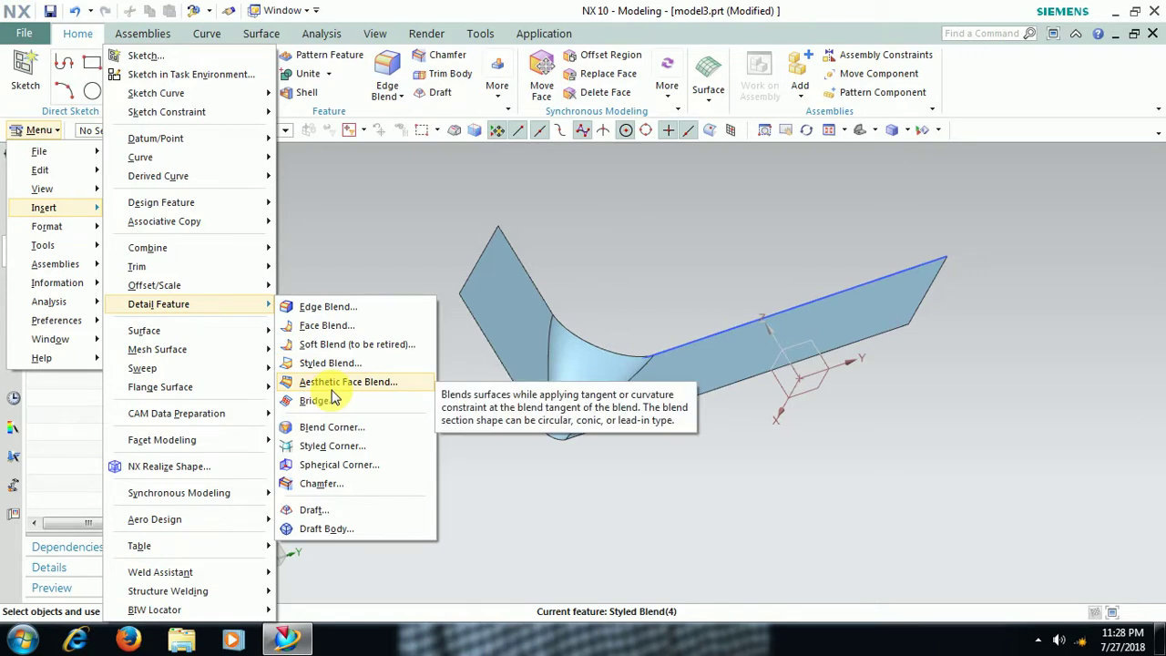
Cancel the Aesthetic Face Blend and delete Styled Blend (4) from the Part Navigator.
click(332, 386)
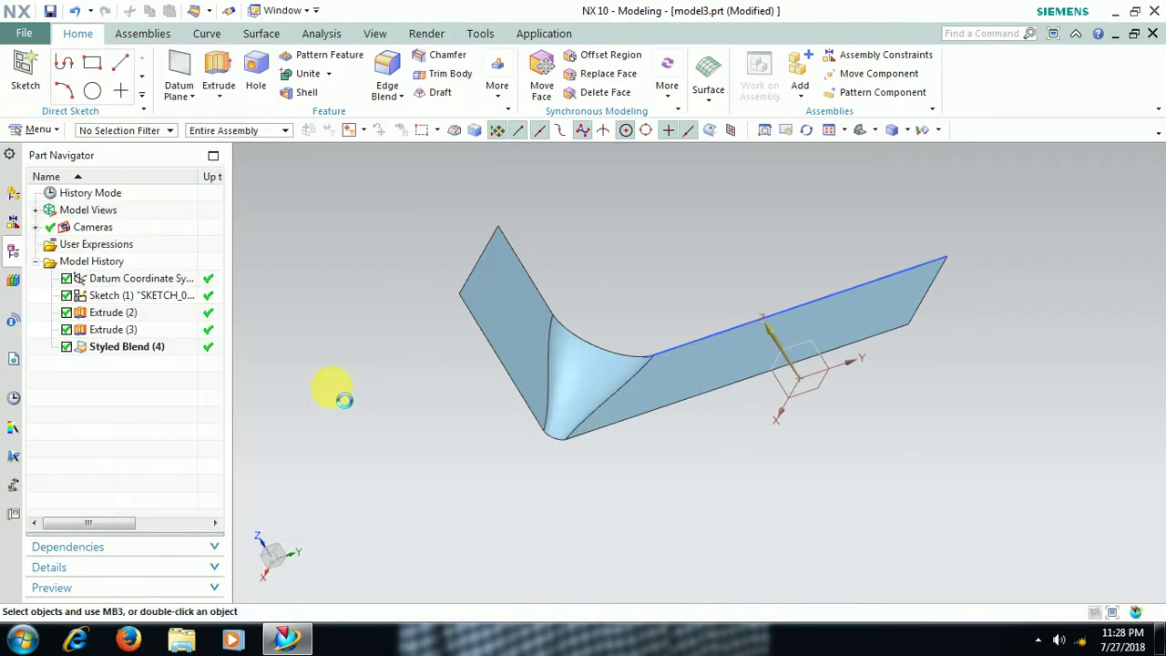
mouse_move(398, 257)
mouse_down()
mouse_move(398, 278)
mouse_move(408, 232)
mouse_up()
click(397, 11)
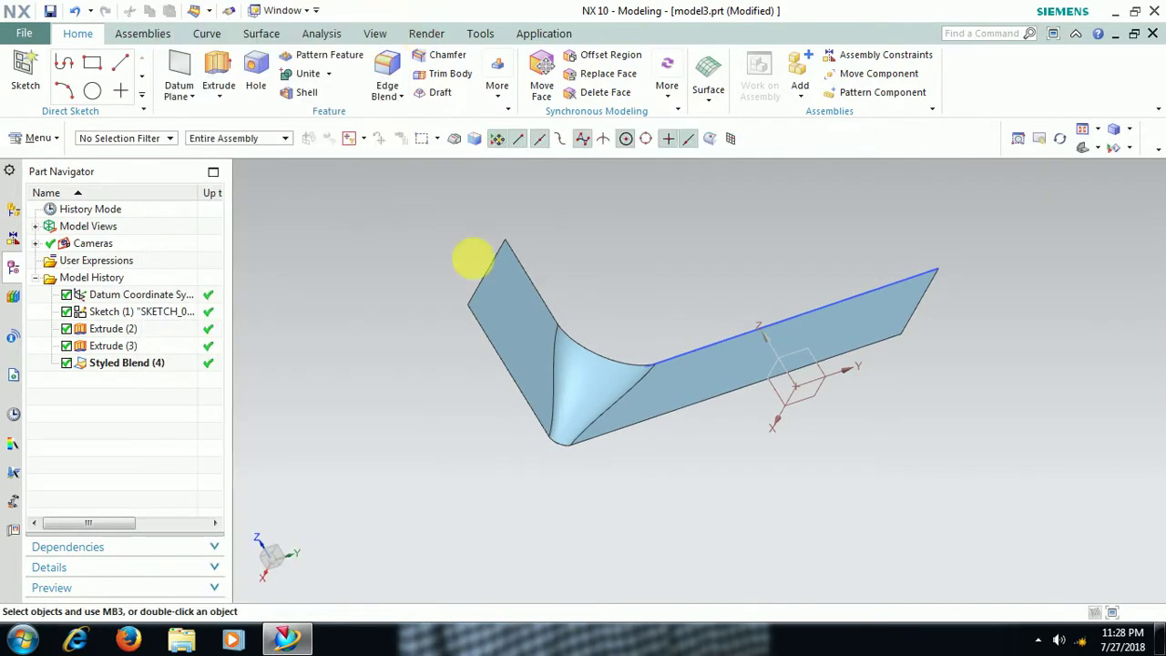
click(140, 349)
right_click(140, 350)
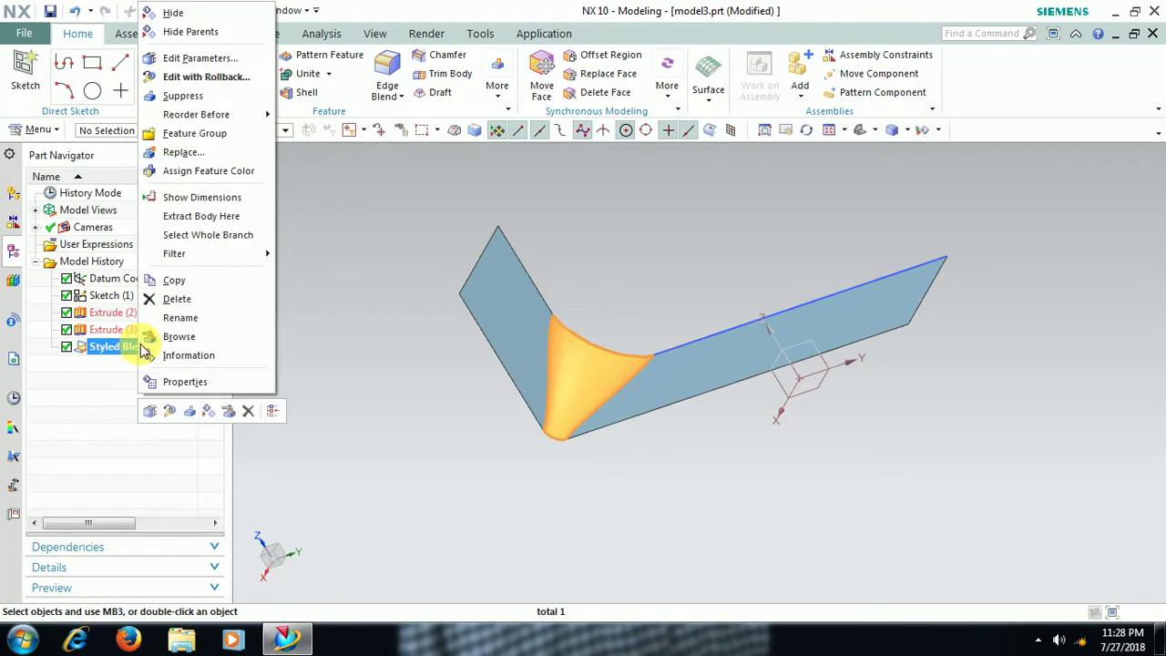
click(197, 301)
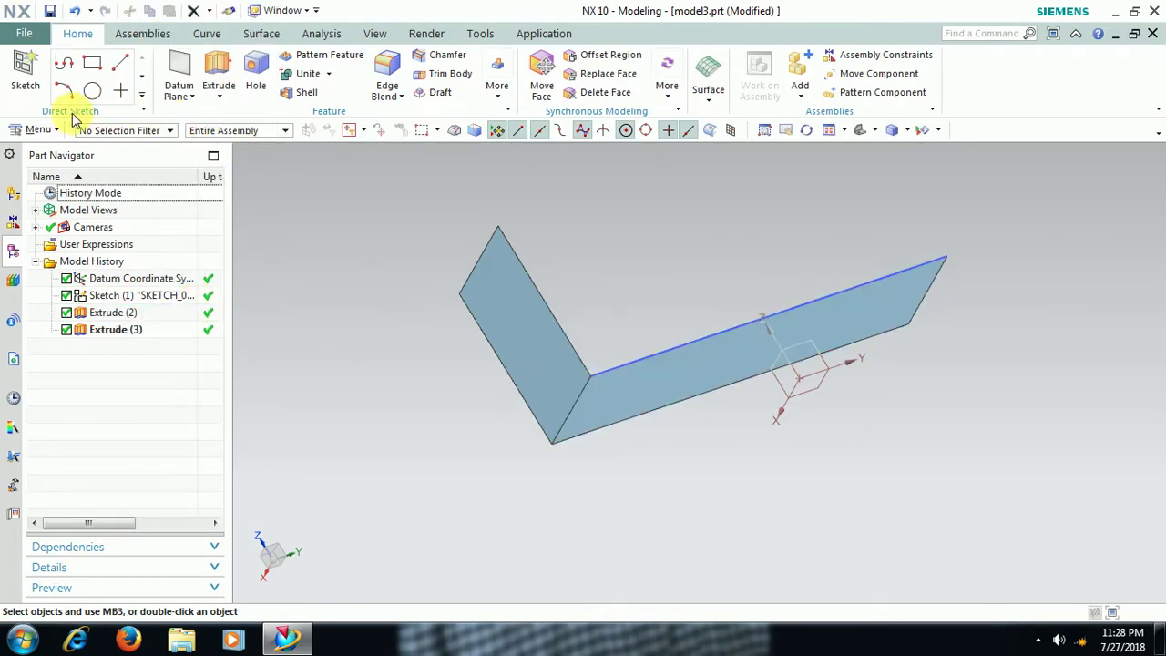
Start an Aesthetic Face Blend with the long and short sheets as face chains, reversing the face direction.
click(36, 130)
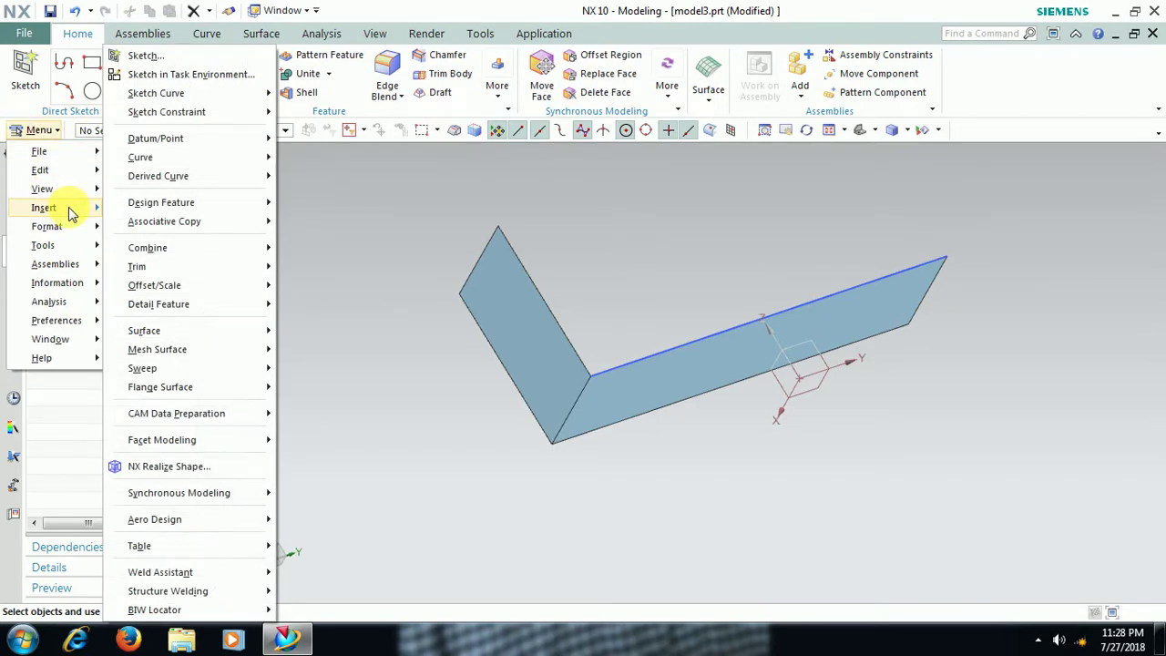
mouse_move(44, 208)
mouse_move(160, 303)
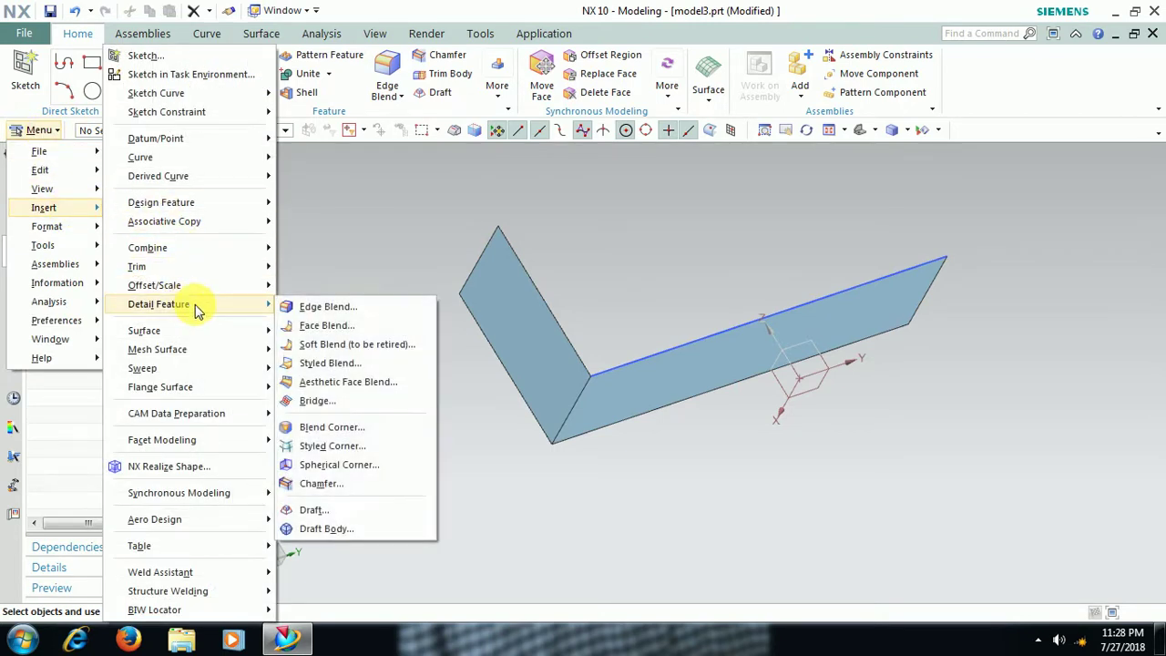
click(353, 387)
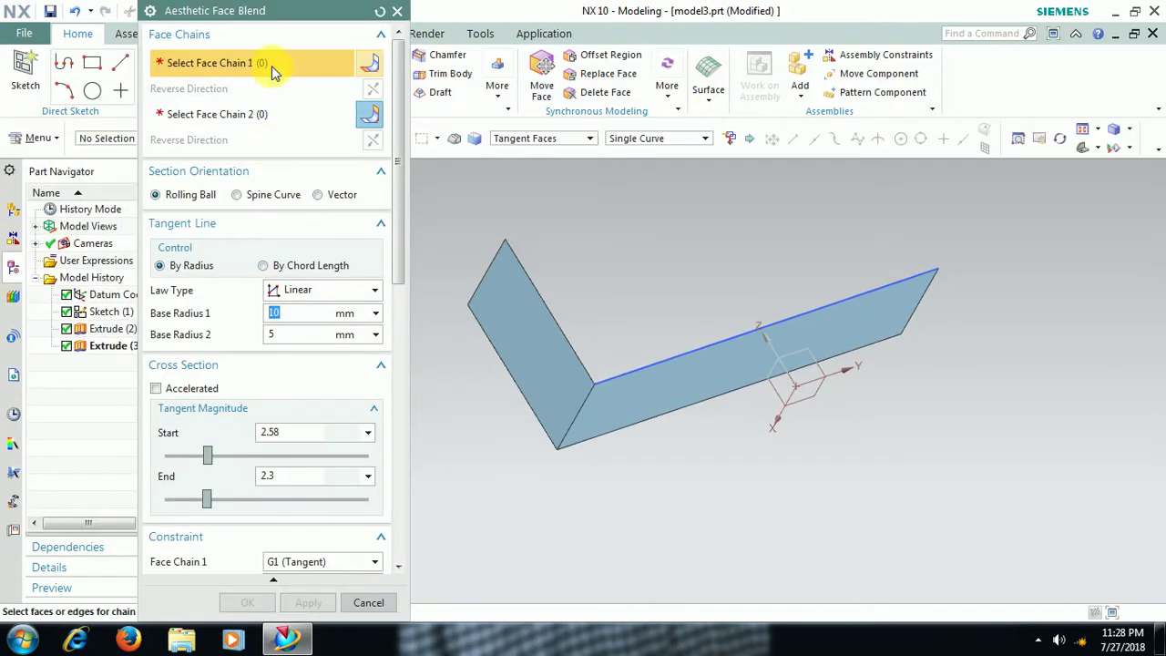
click(642, 418)
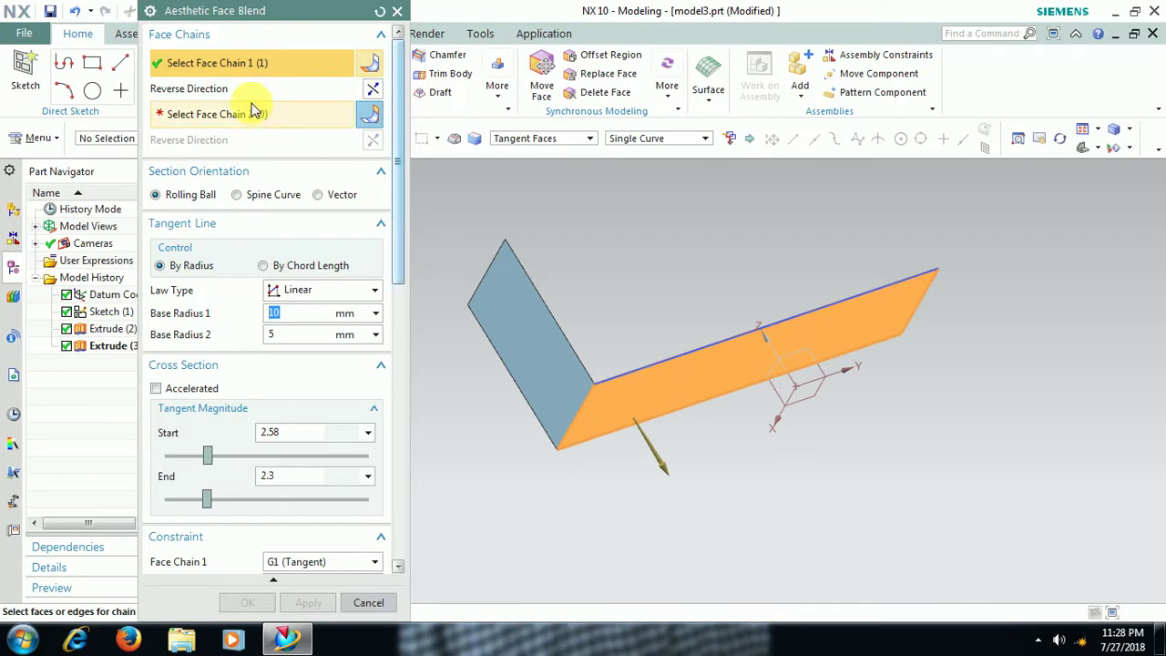
click(546, 358)
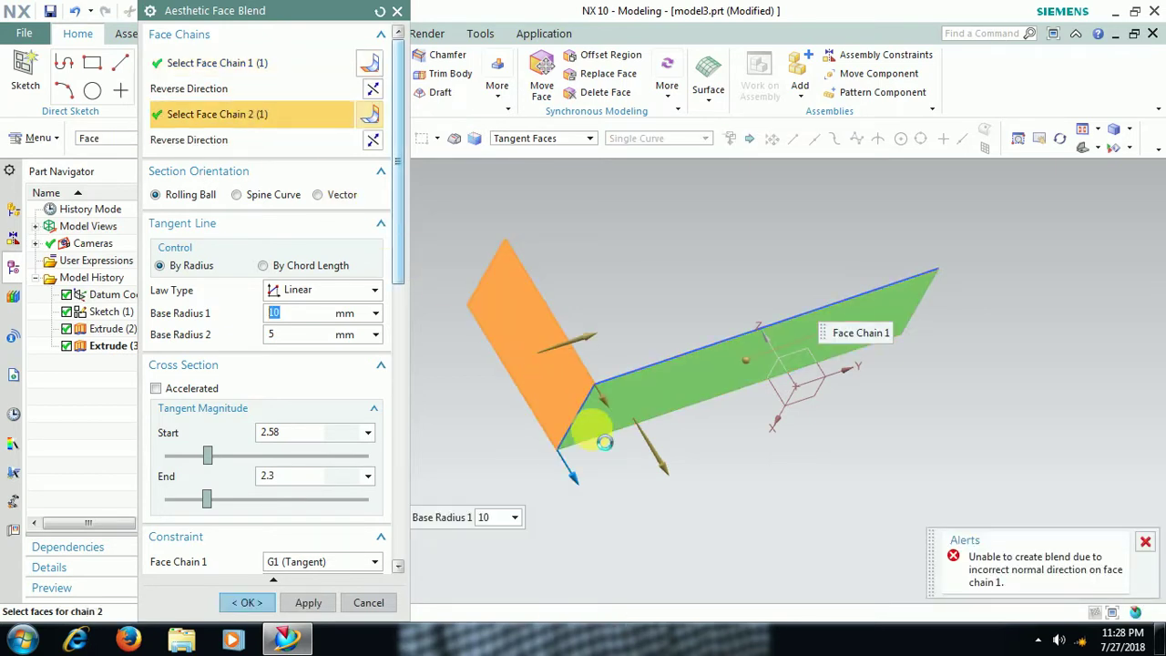
double_click(681, 480)
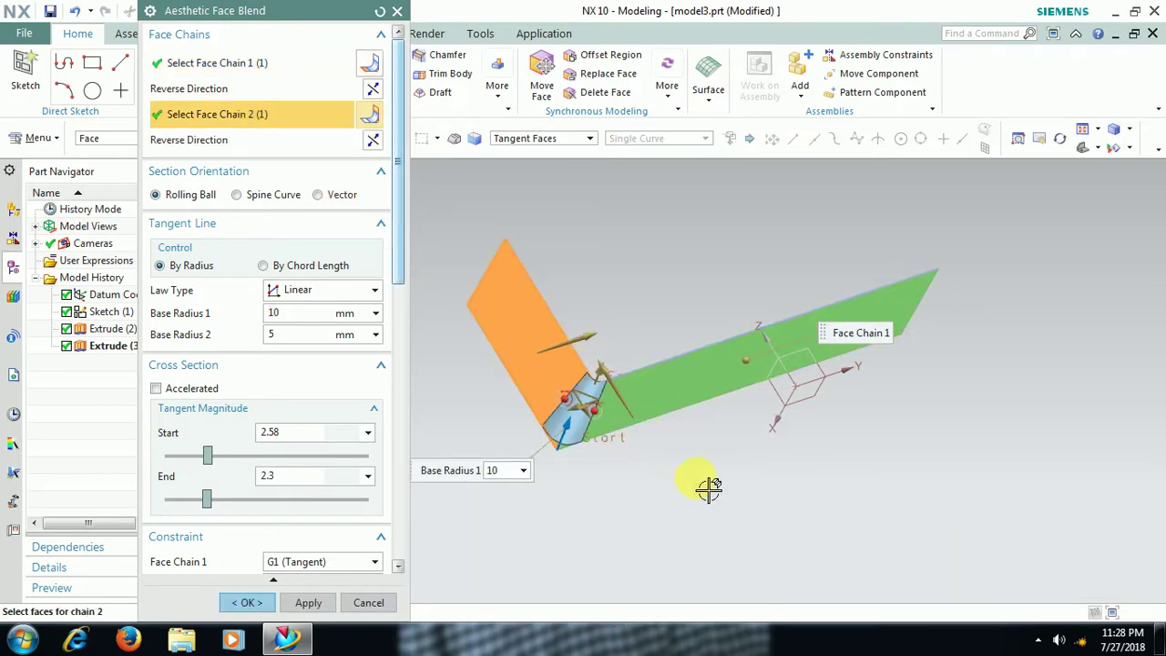
Give the aesthetic face blend a constant 25 mm base radius and orbit to inspect it.
mouse_move(702, 486)
middle_down()
mouse_move(718, 496)
mouse_move(541, 447)
mouse_move(528, 429)
middle_up()
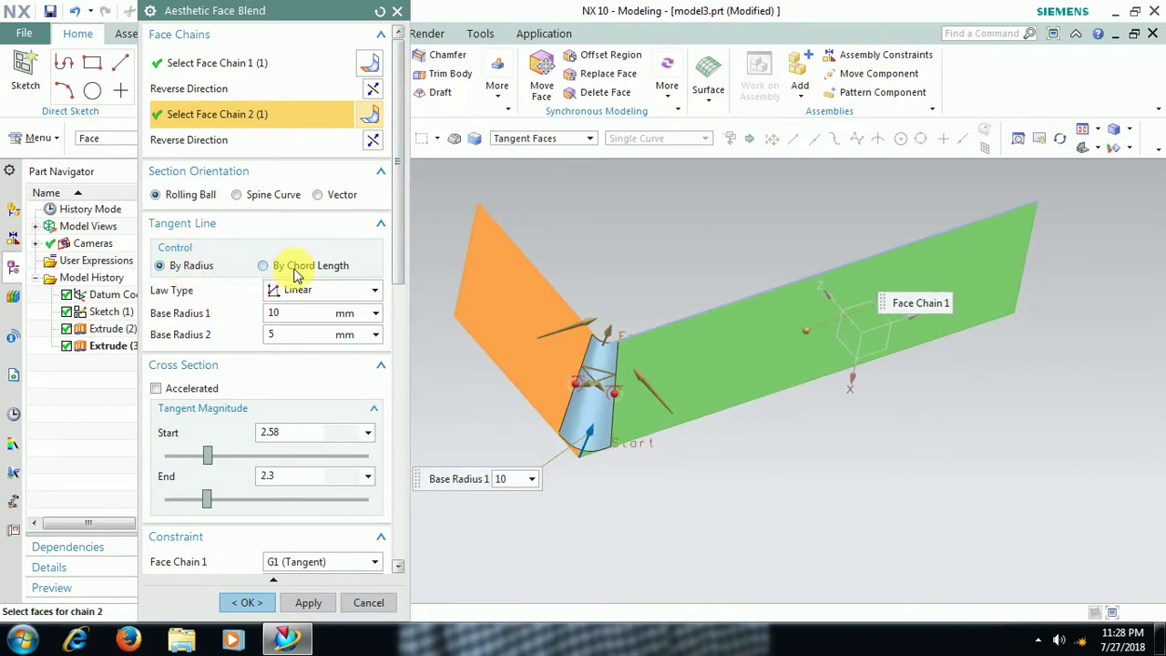
click(296, 297)
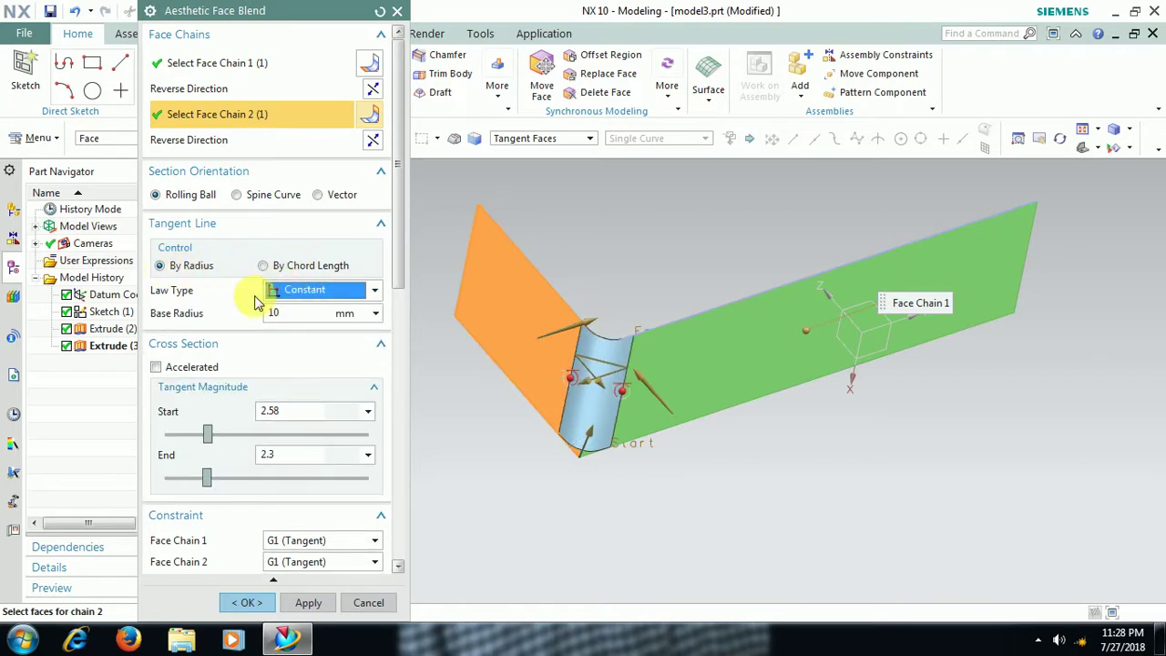
click(296, 313)
text(5)
key(Return)
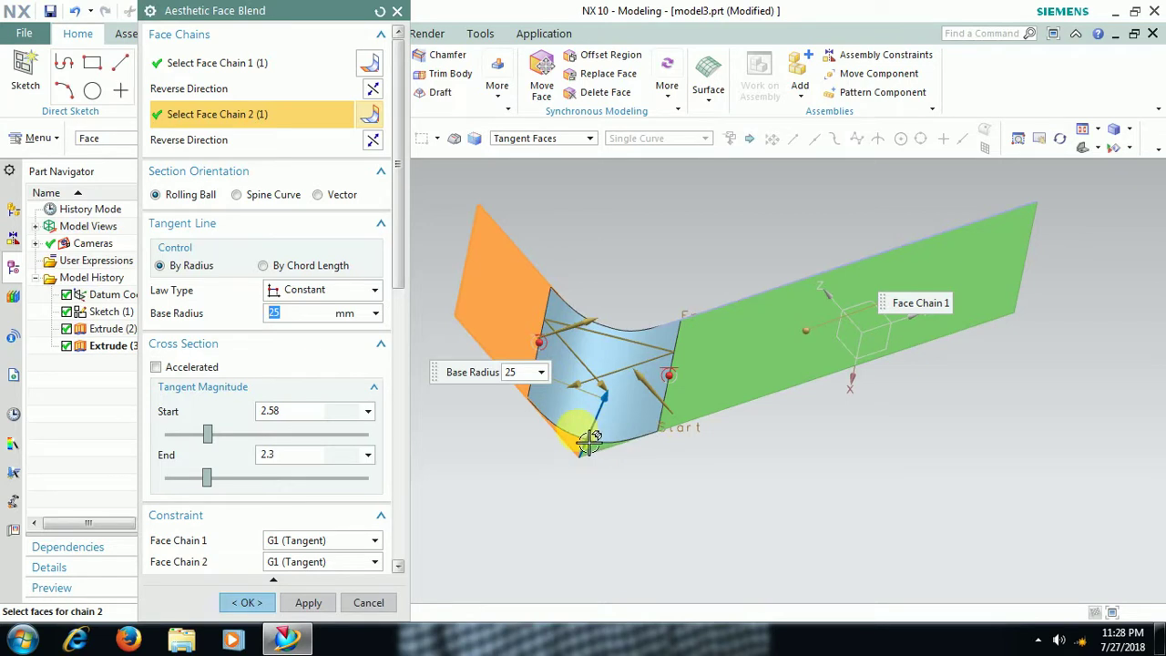
middle_drag(661, 462, 621, 442)
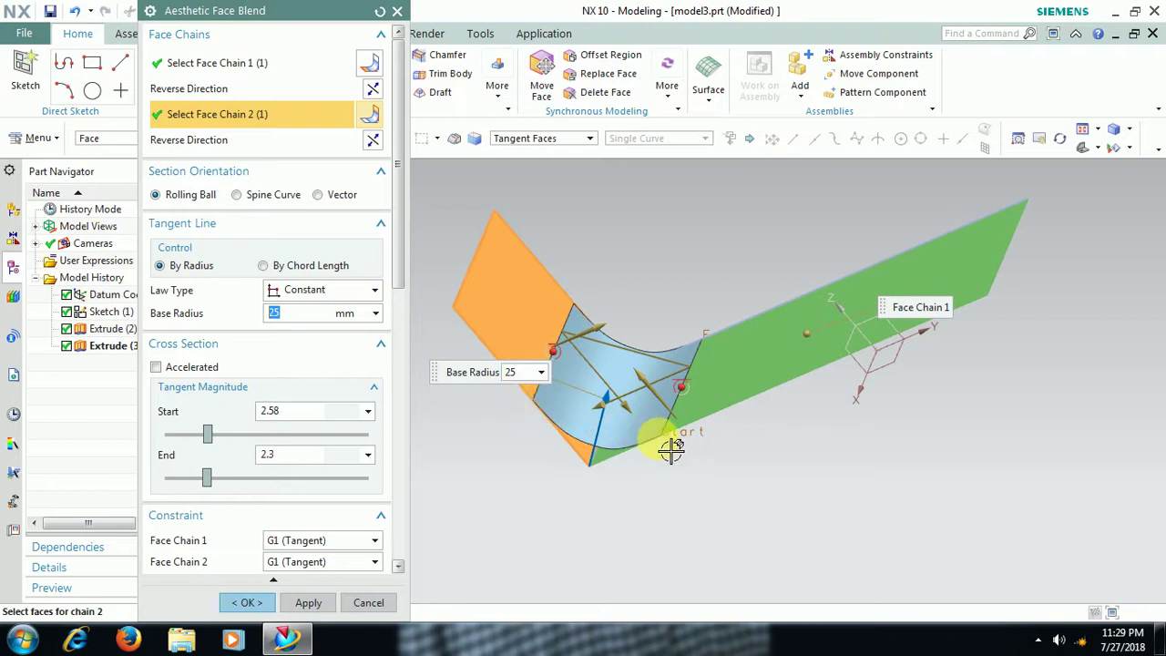
click(330, 267)
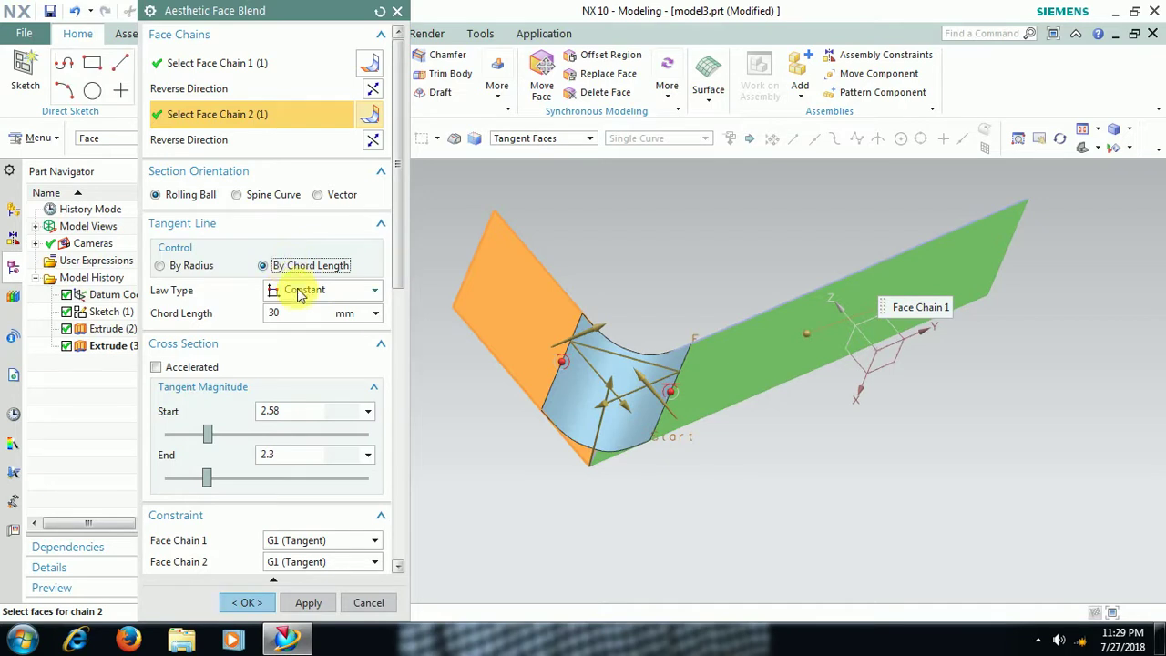
click(271, 313)
text(2)
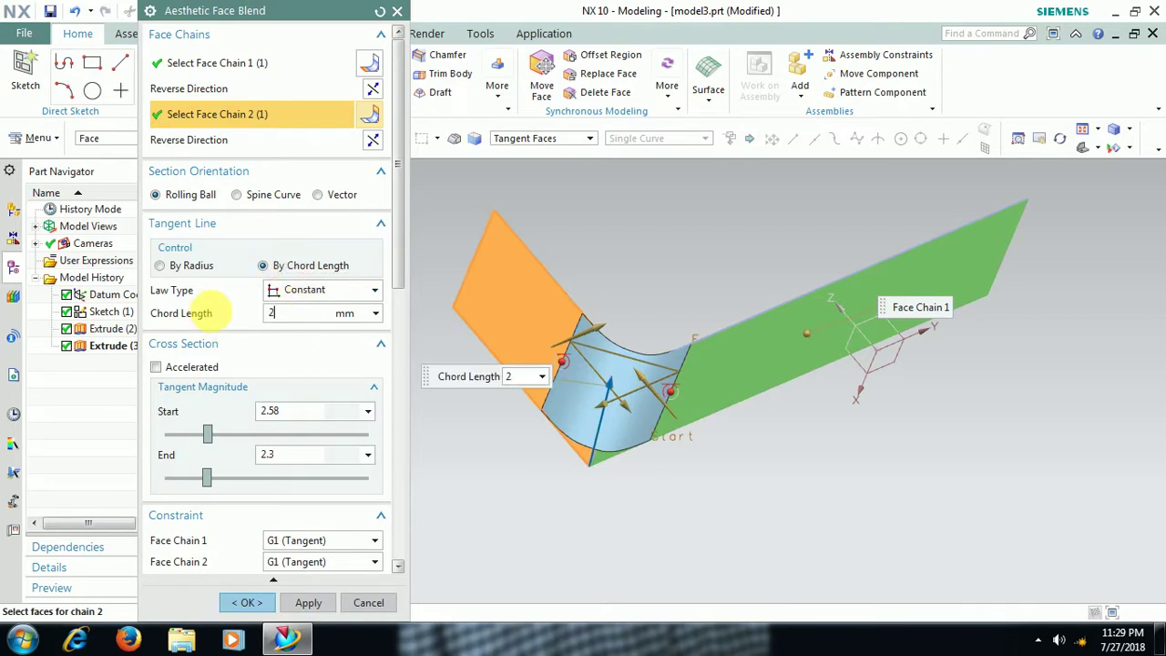
text(0)
key(Return)
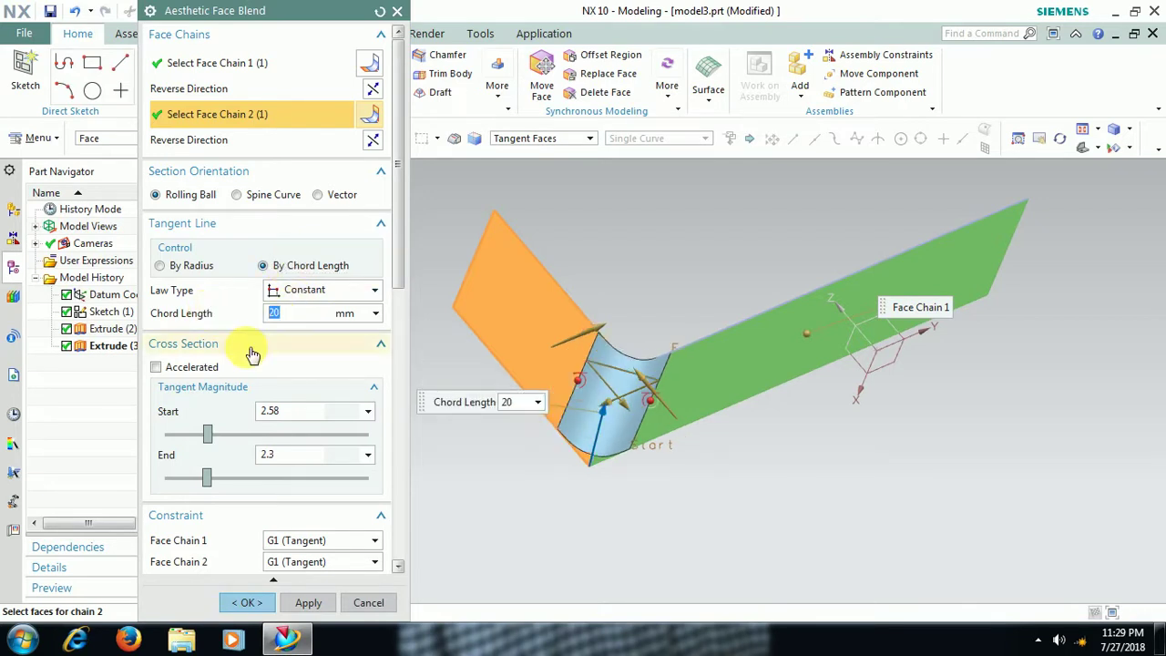
scroll(629, 465, up, 2)
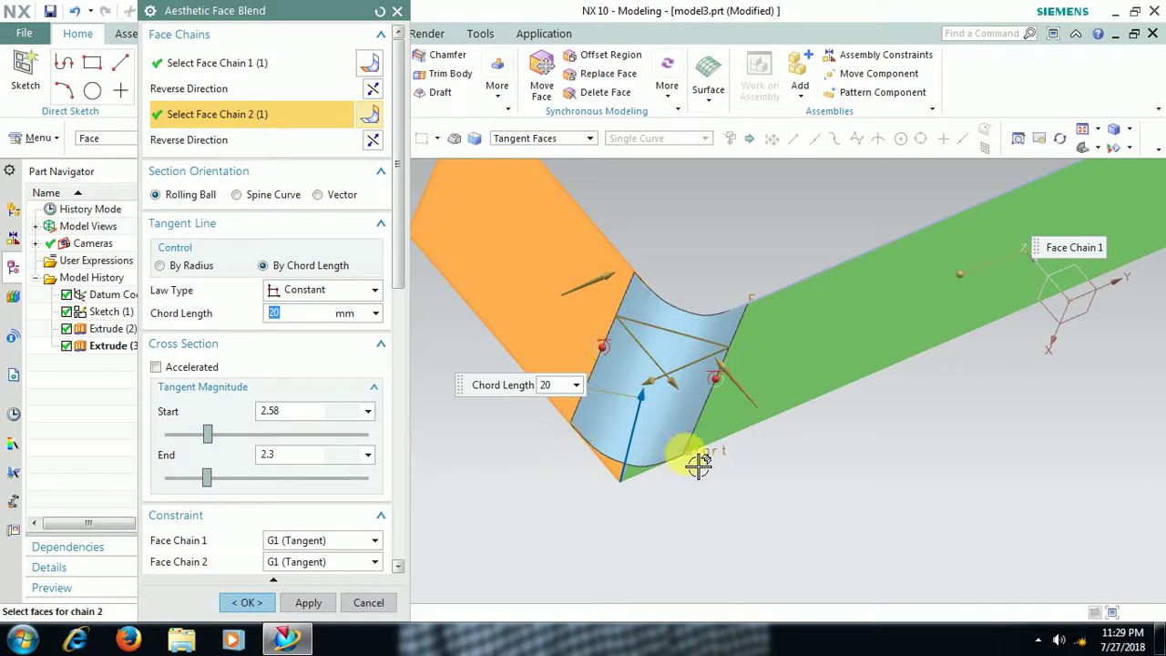
Switch tangent control back to radius and set the base radius to 20 mm.
click(201, 265)
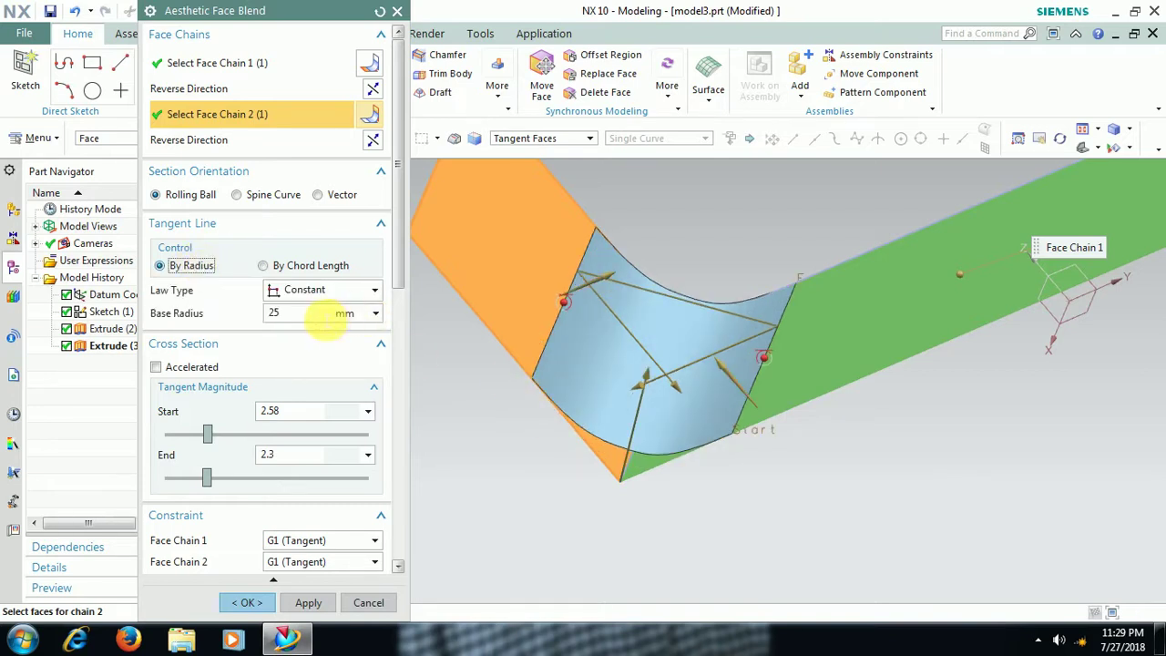
click(329, 313)
text(20)
key(Return)
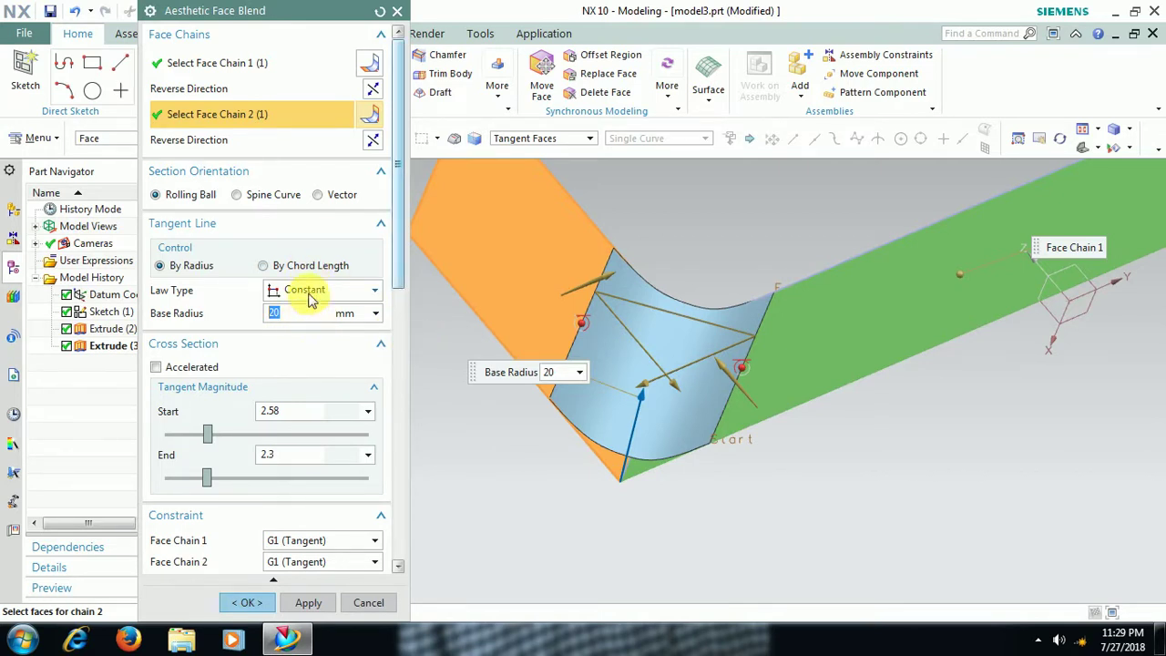
Make the radius law Linear with a 5 mm first base radius, then inspect the taper.
click(309, 292)
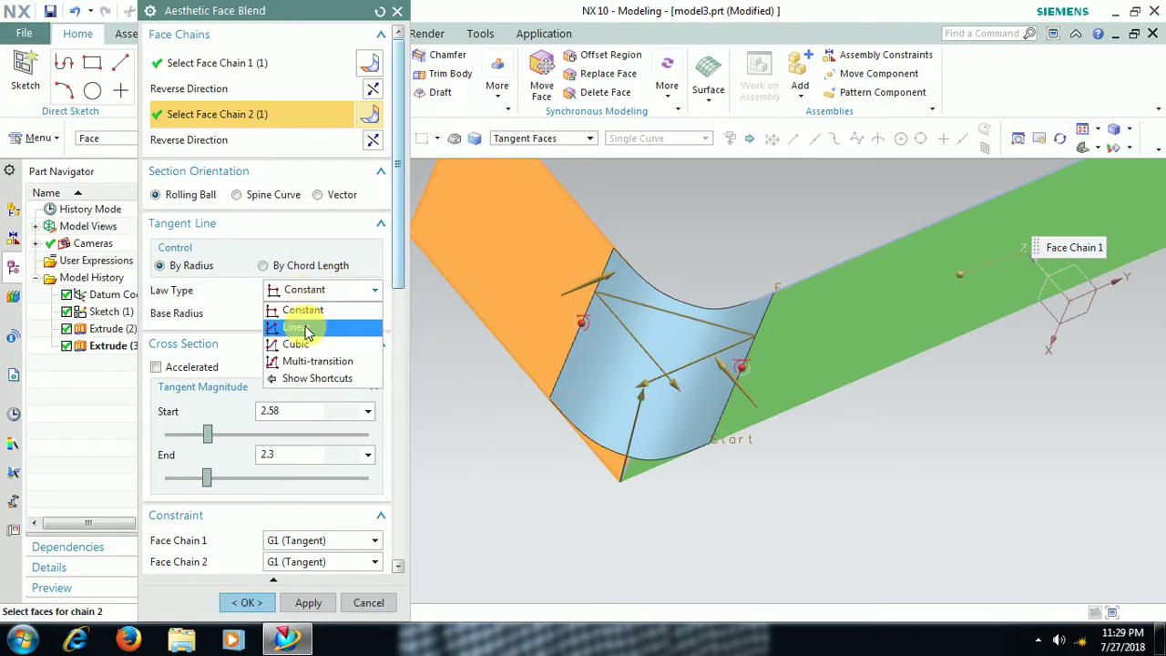
click(300, 327)
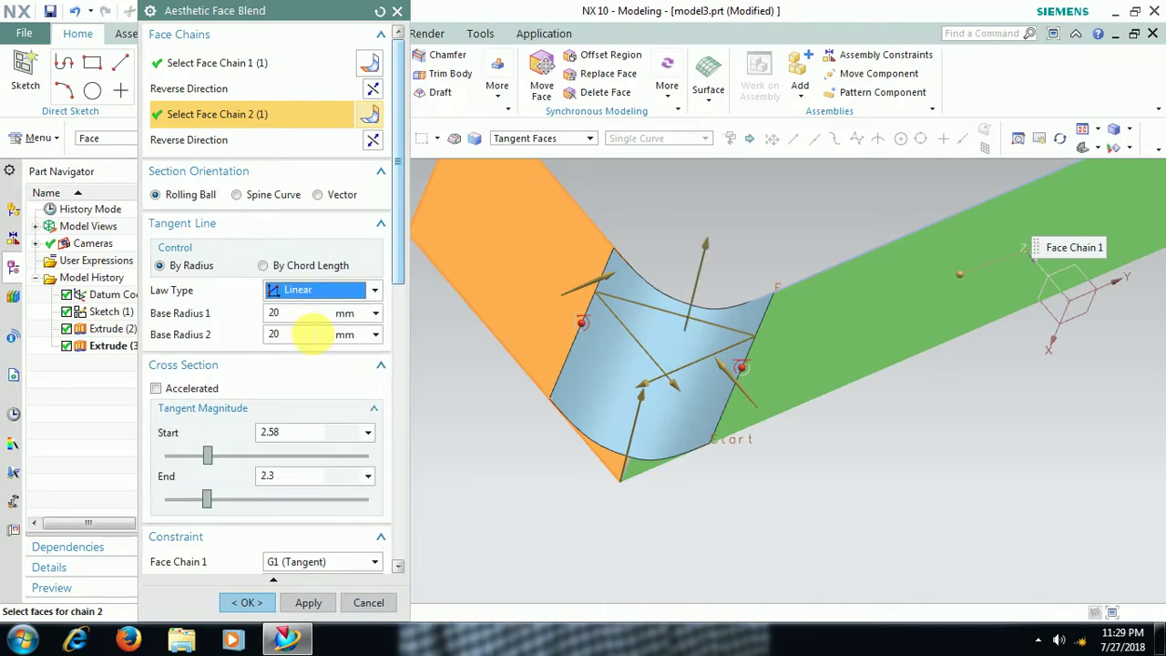
click(300, 314)
text(5)
key(Return)
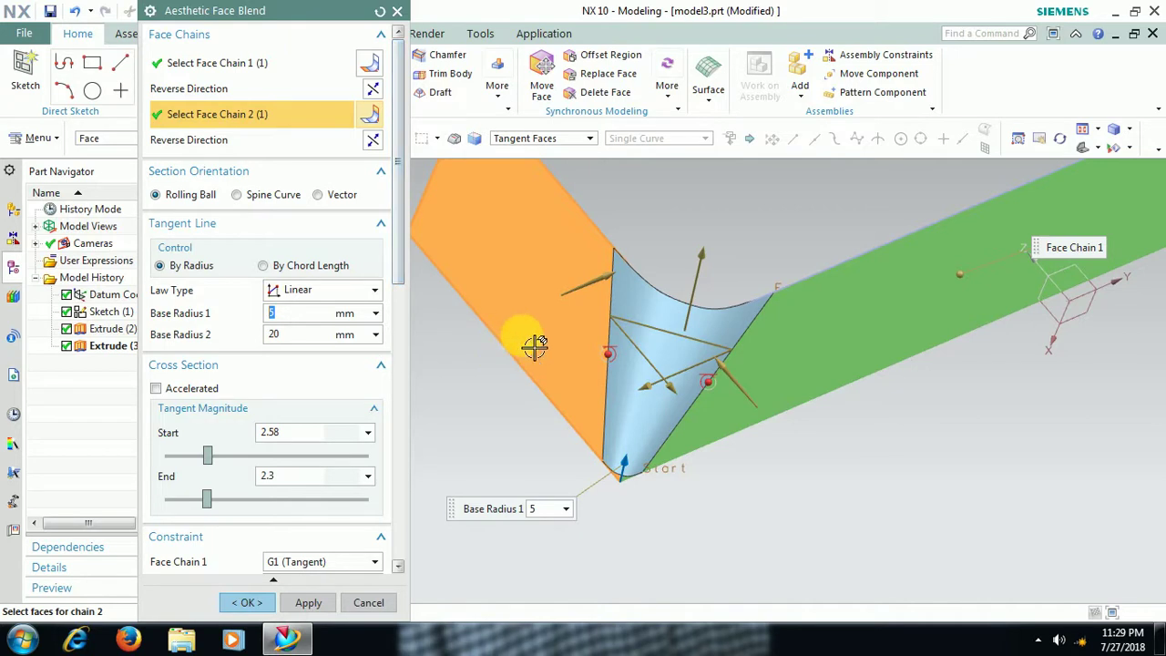
middle_drag(528, 338, 455, 411)
mouse_move(405, 285)
mouse_down()
mouse_move(442, 477)
mouse_move(438, 550)
mouse_move(436, 417)
mouse_move(447, 409)
mouse_up()
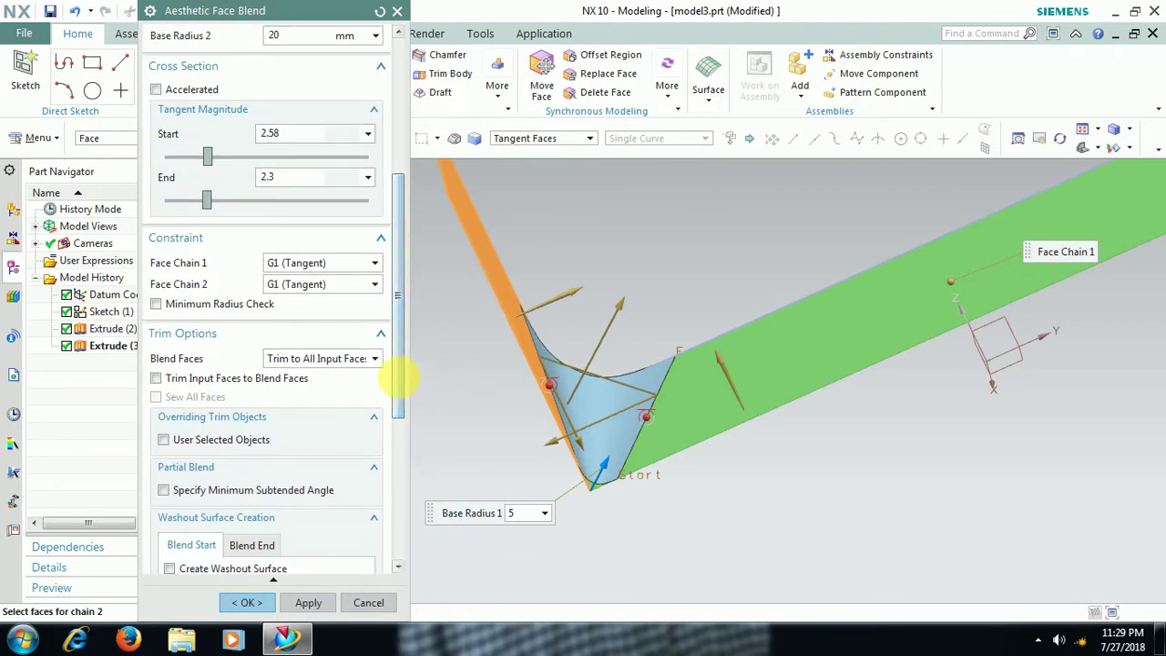
Keep the blend faces trimmed to All Input Faces.
click(344, 359)
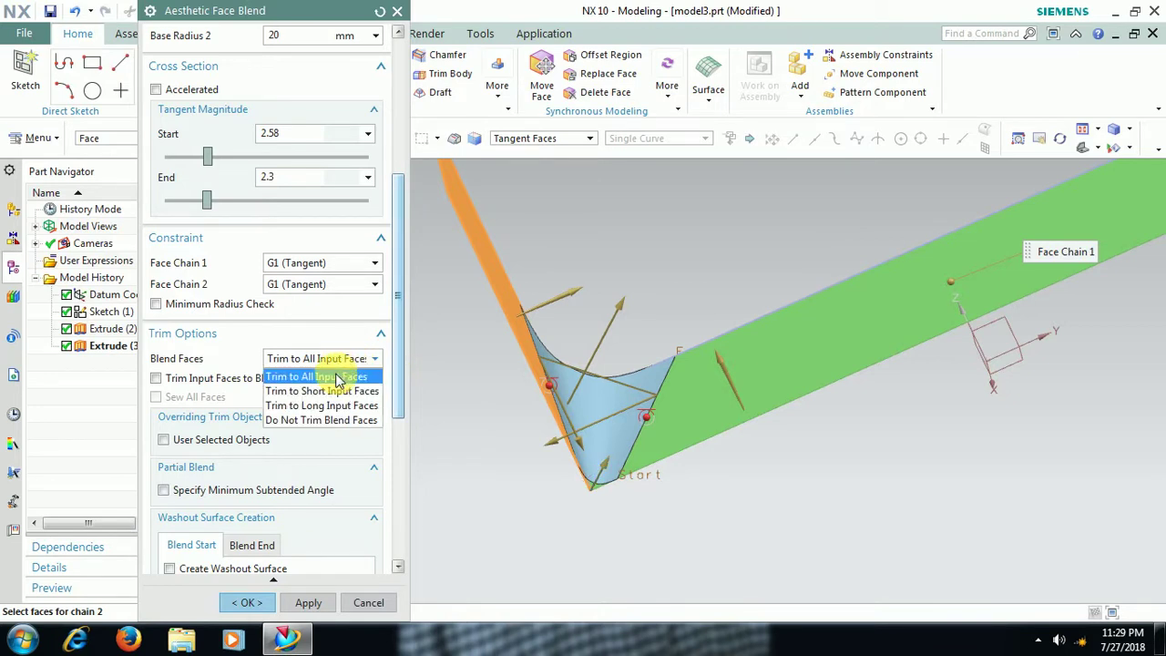
click(337, 378)
mouse_move(589, 247)
middle_down()
mouse_move(607, 252)
mouse_move(606, 236)
mouse_move(580, 260)
mouse_move(546, 262)
middle_up()
scroll(255, 259, up, 3)
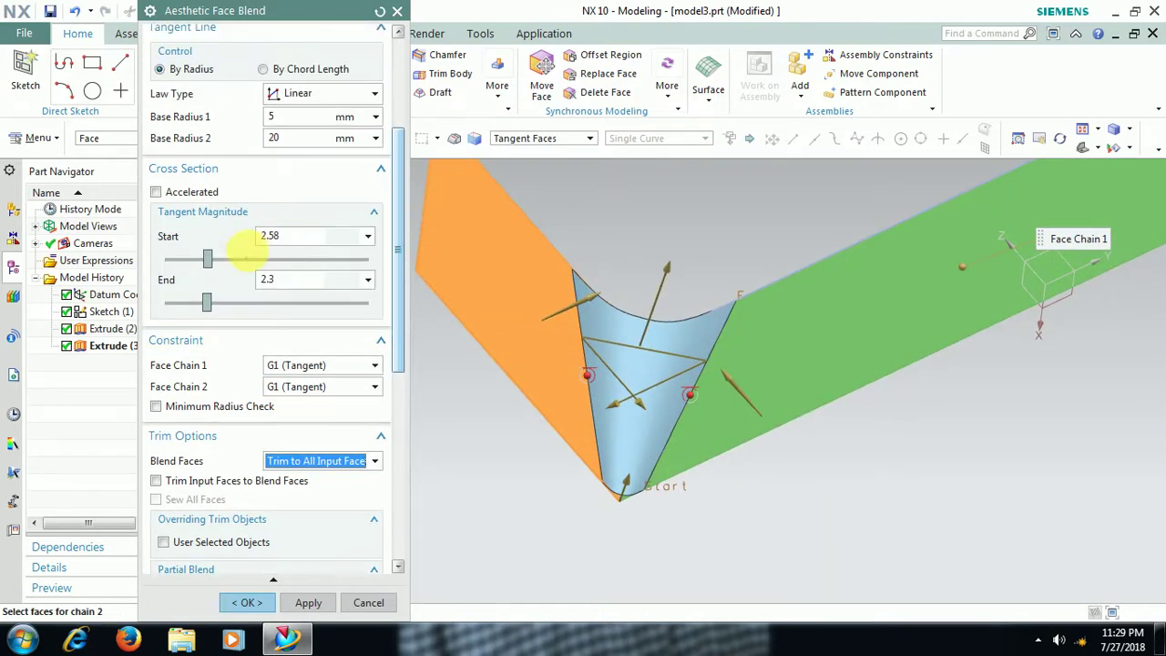
Return the radius law to Constant and set tangent magnitudes to 1.8 start, 3.2 end.
drag(212, 262, 224, 260)
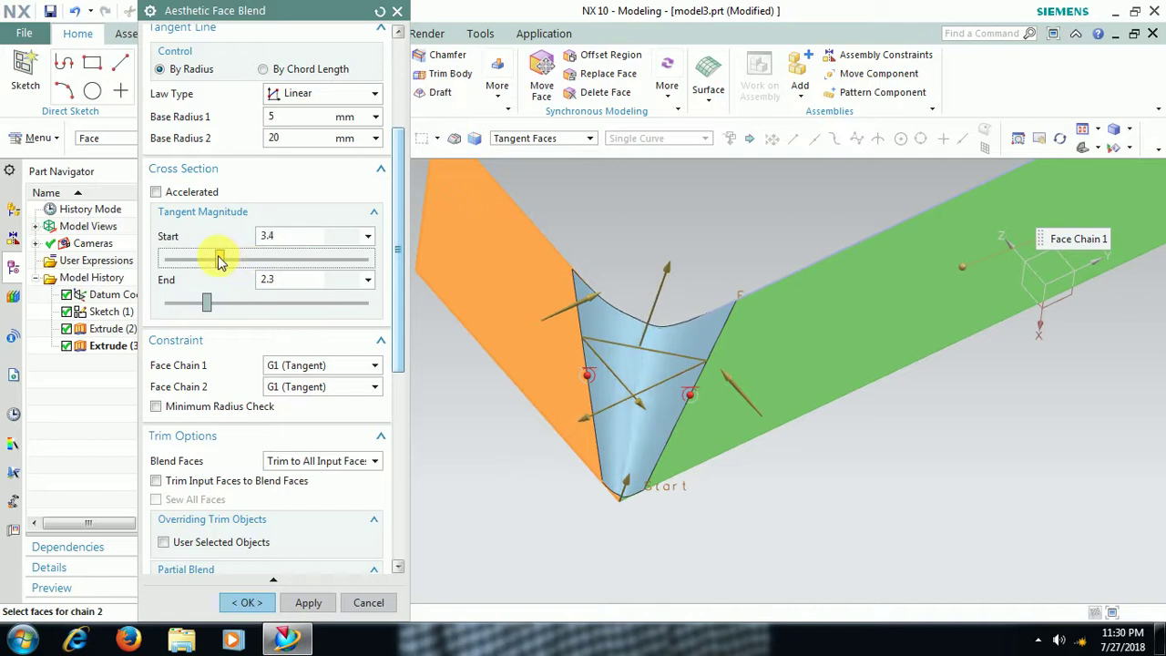
mouse_move(721, 471)
middle_down()
mouse_move(720, 445)
mouse_move(719, 462)
middle_up()
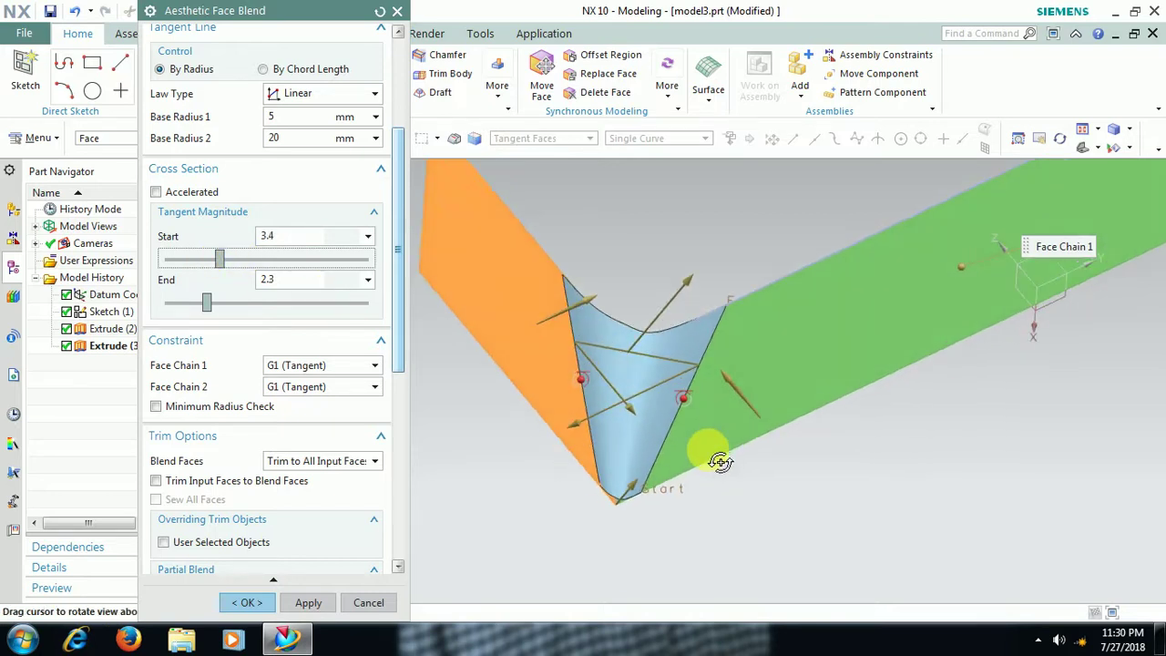
click(296, 92)
click(300, 112)
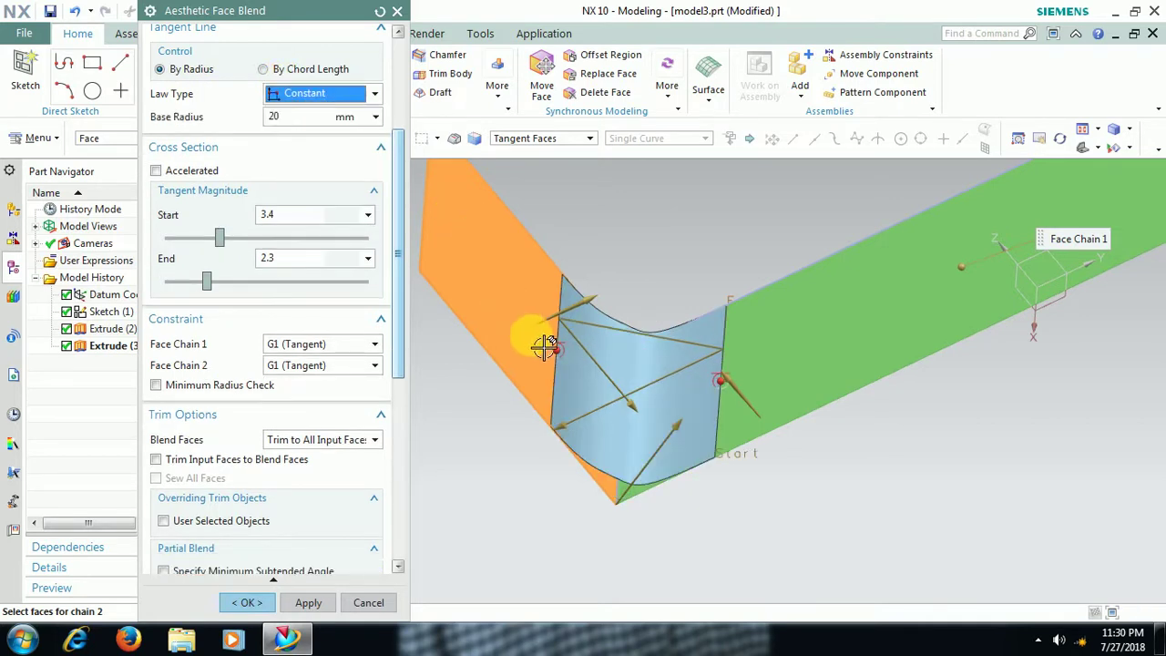
drag(219, 239, 218, 240)
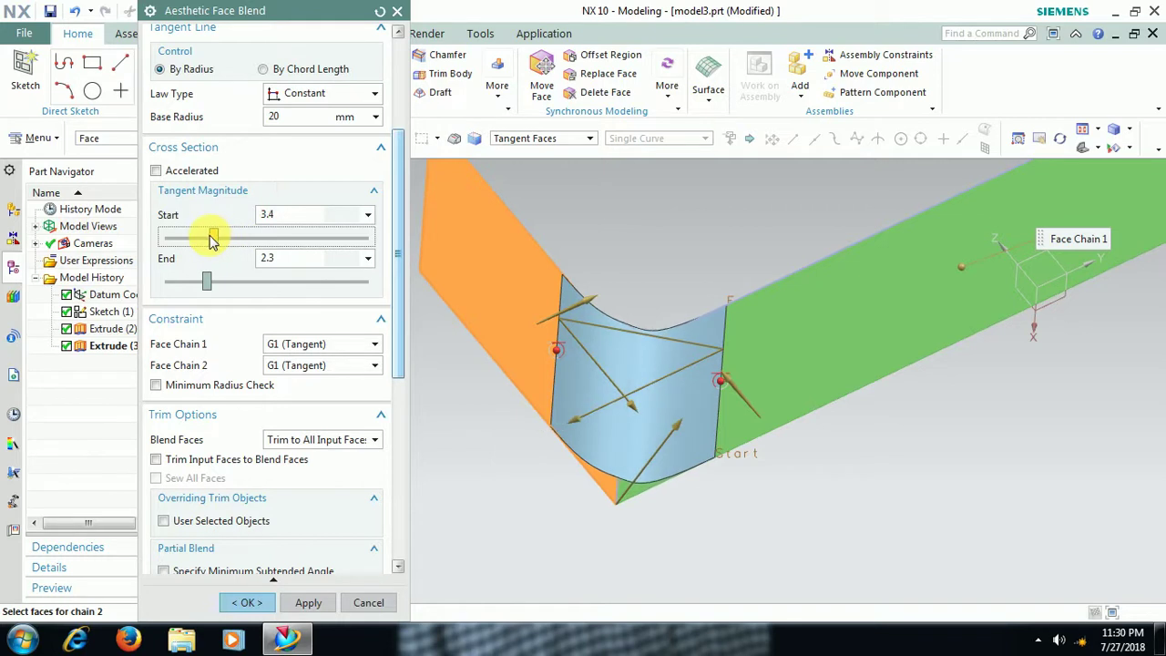
drag(195, 240, 193, 239)
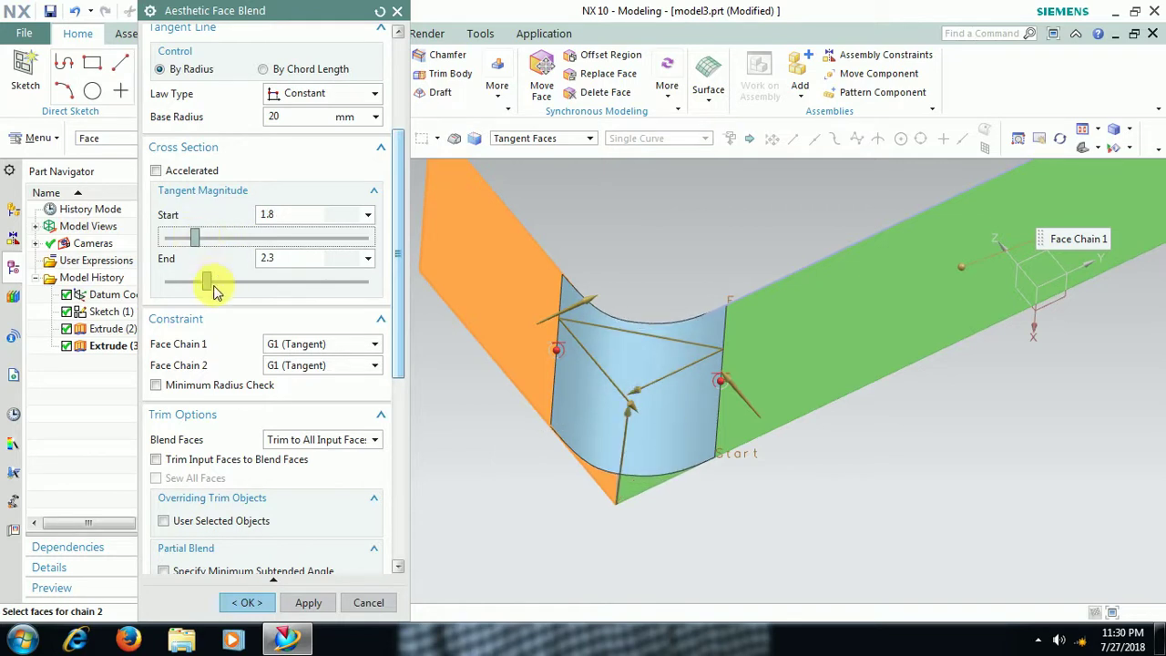
drag(208, 285, 231, 284)
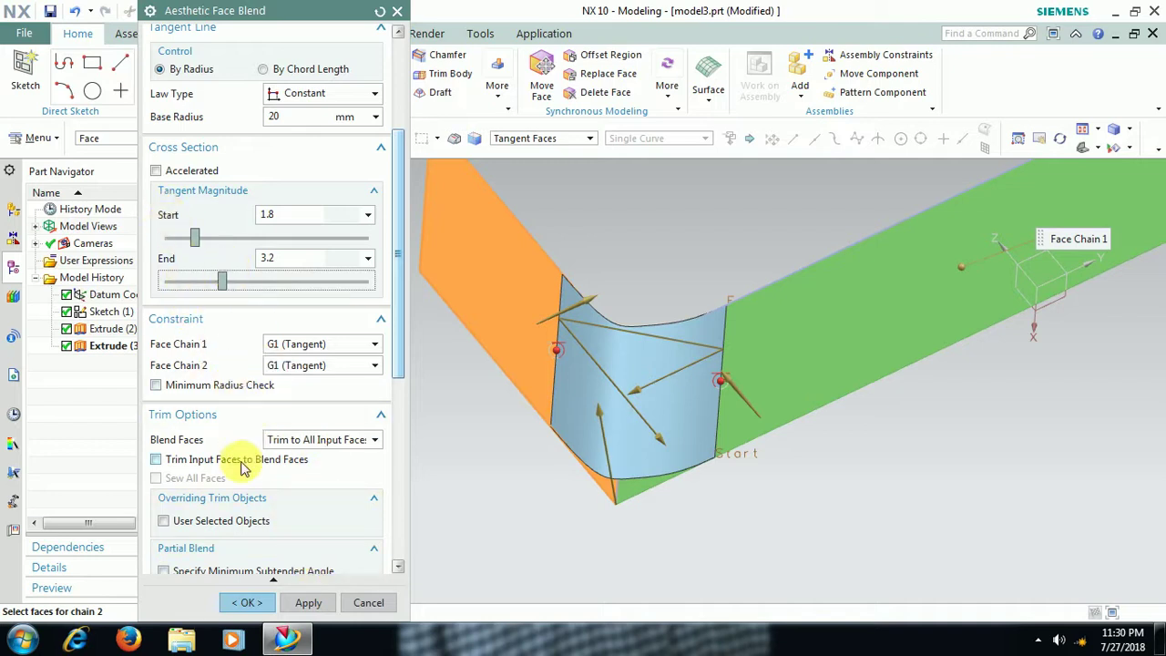
Create the blend, then re-edit it with Trim Input Faces to Blend Faces enabled.
click(264, 605)
mouse_move(707, 471)
middle_down()
mouse_move(718, 424)
mouse_move(697, 468)
mouse_move(719, 482)
mouse_move(687, 476)
mouse_move(707, 461)
middle_up()
double_click(137, 347)
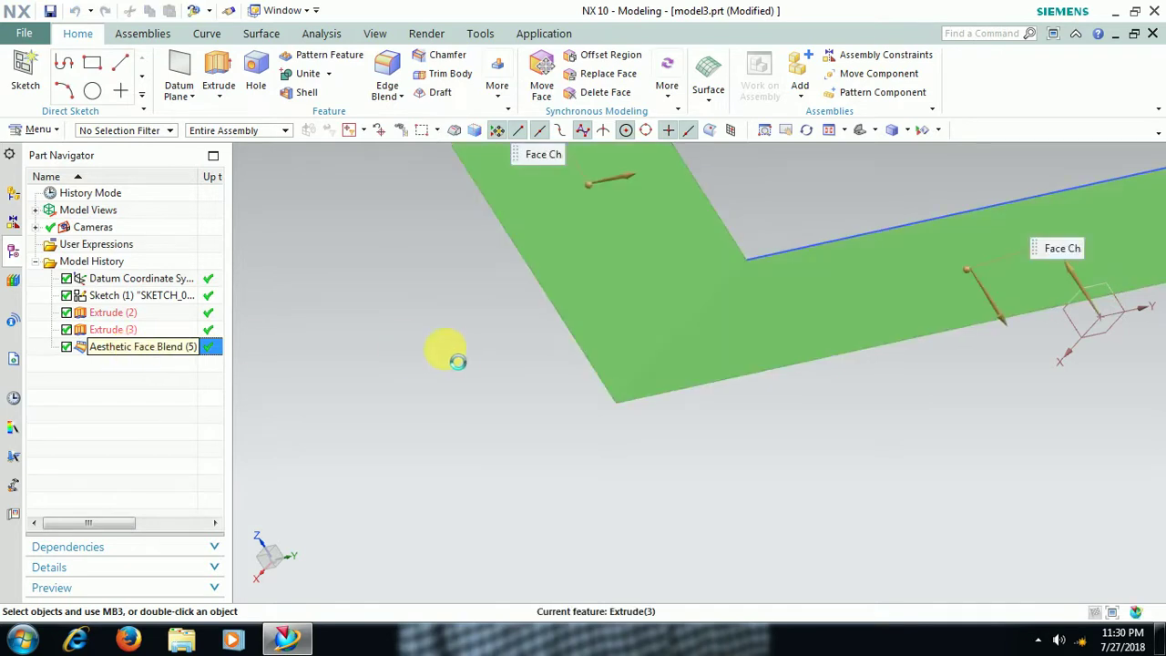
mouse_move(398, 267)
mouse_down()
mouse_move(391, 364)
mouse_move(403, 429)
mouse_up()
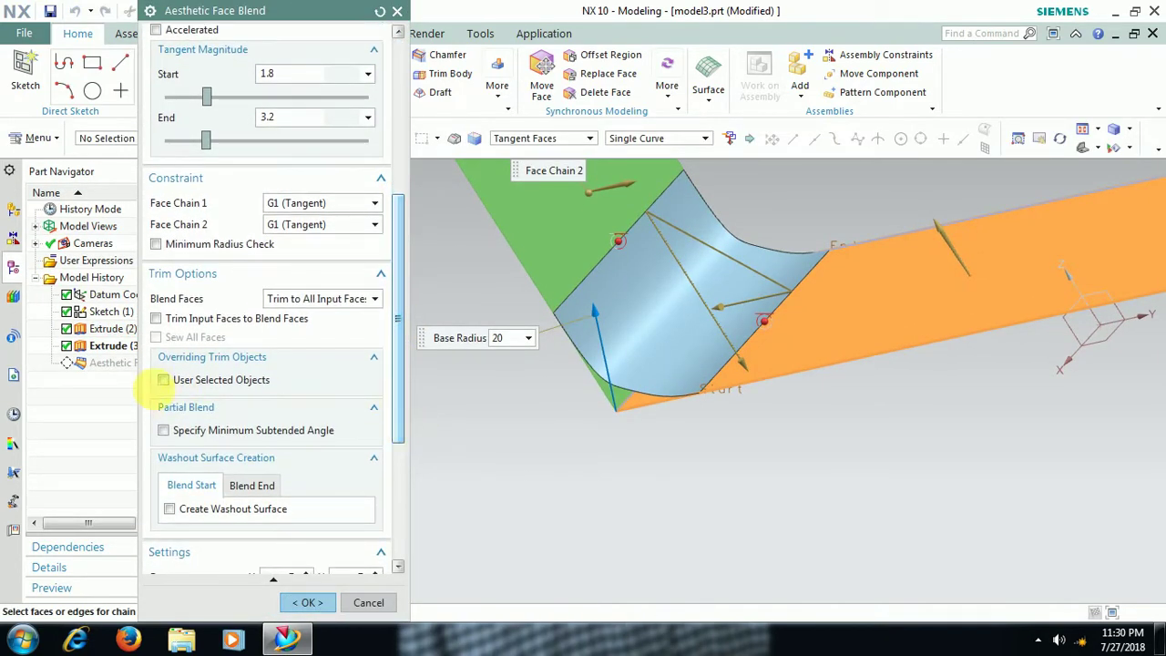
click(157, 319)
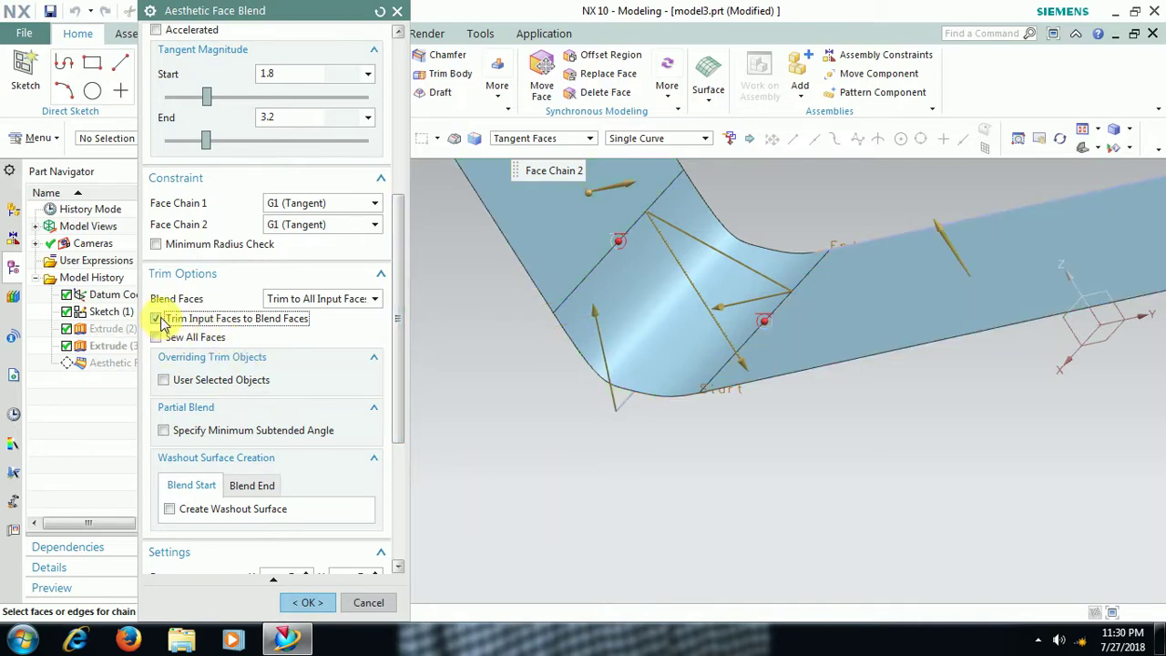
click(307, 602)
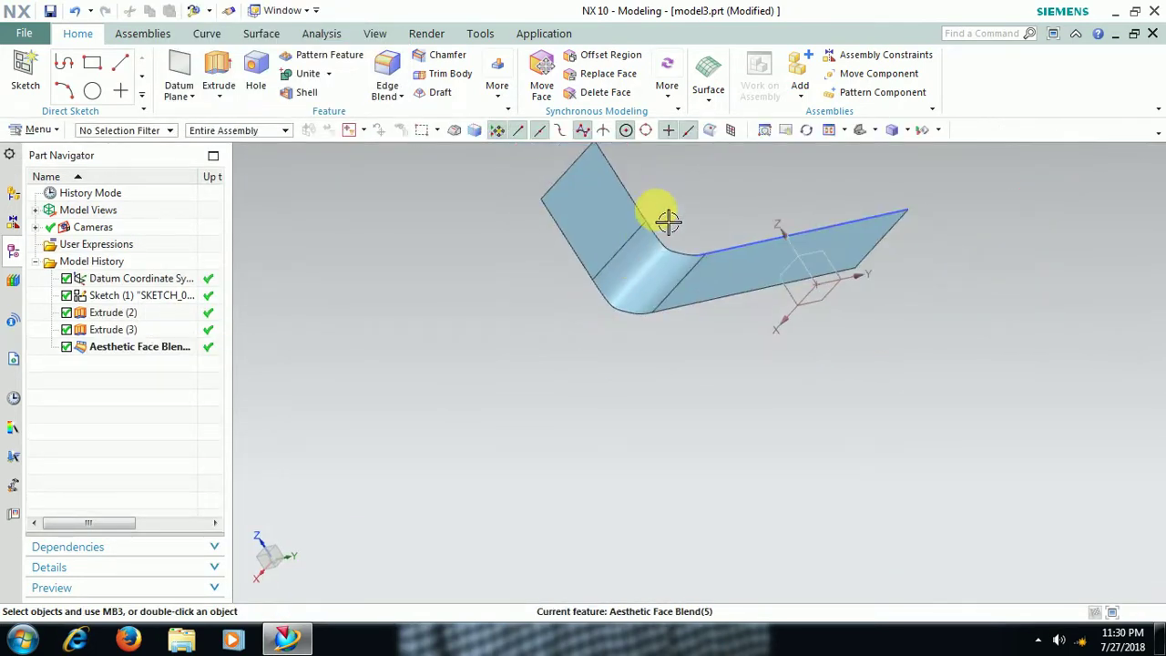
mouse_move(666, 221)
middle_down()
mouse_move(699, 206)
mouse_move(685, 195)
middle_up()
mouse_move(775, 252)
middle_down()
mouse_move(759, 273)
mouse_move(773, 281)
middle_up()
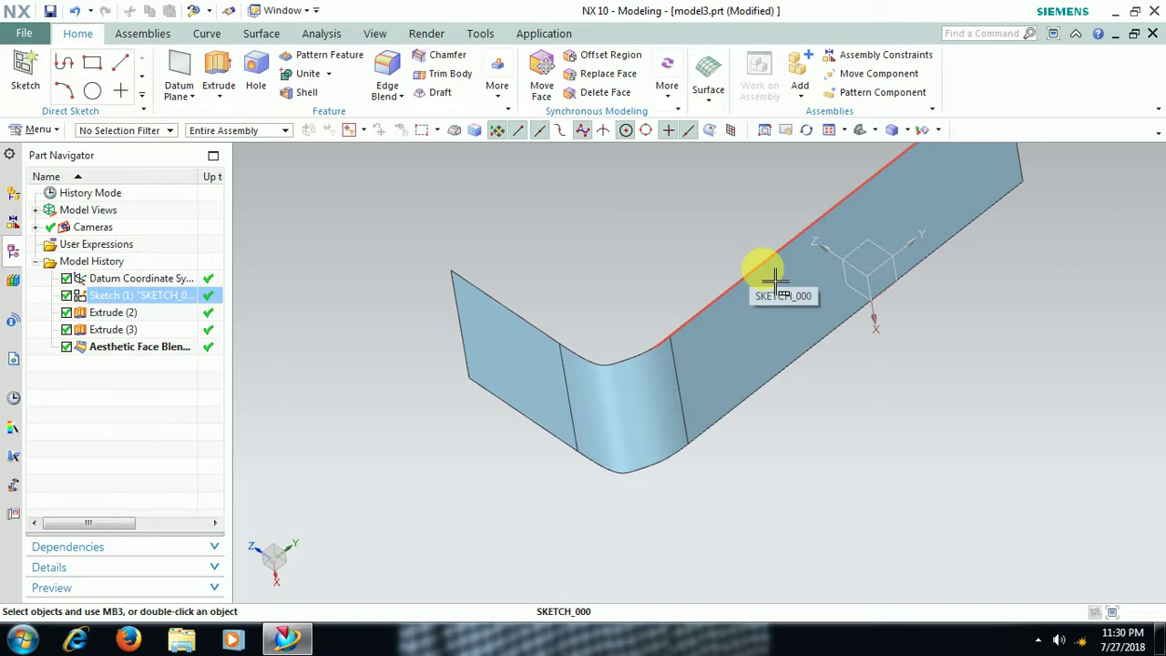
mouse_move(859, 247)
middle_down()
mouse_move(820, 221)
mouse_move(876, 262)
mouse_move(866, 250)
middle_up()
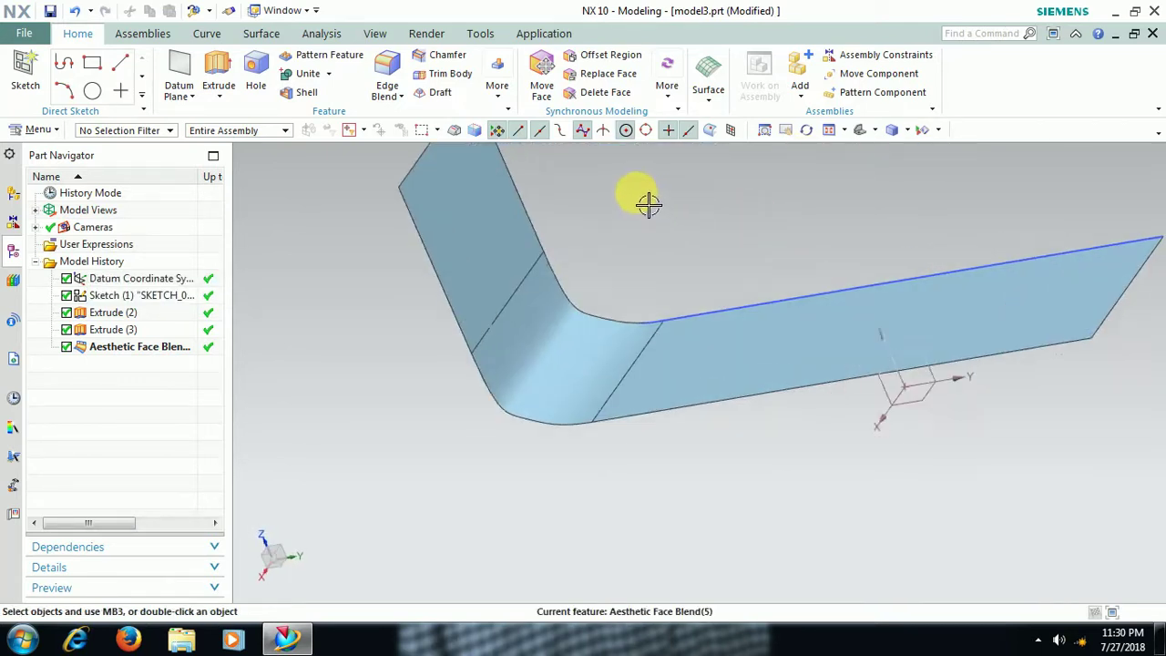